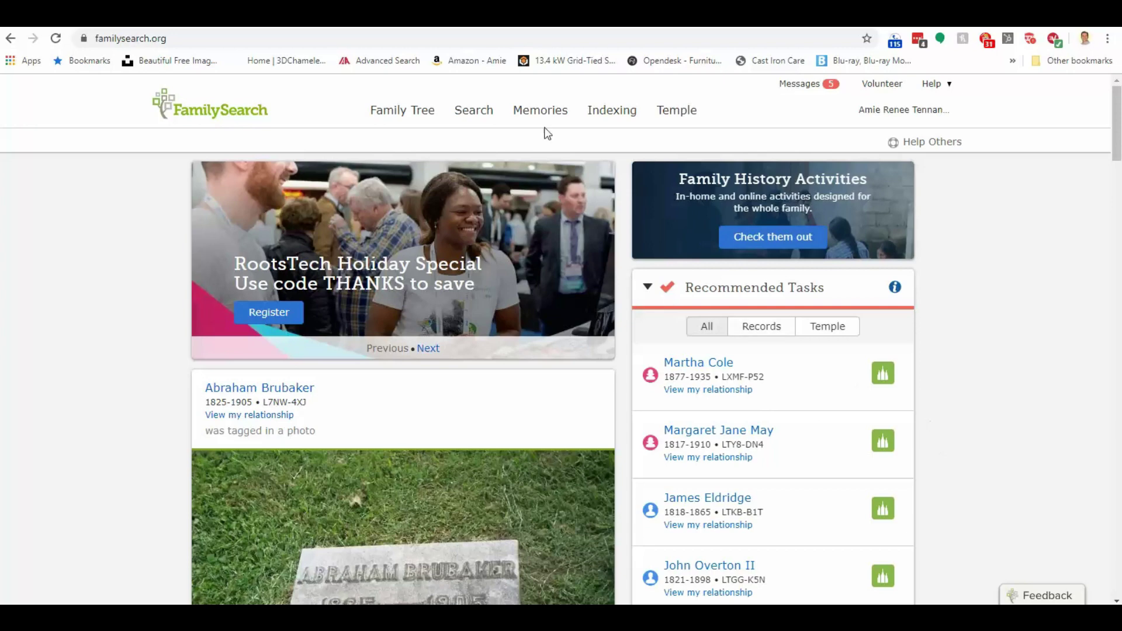
Step: Open the FamilySearch Digital Library (Books) page and select its search box
mouse_move(472, 116)
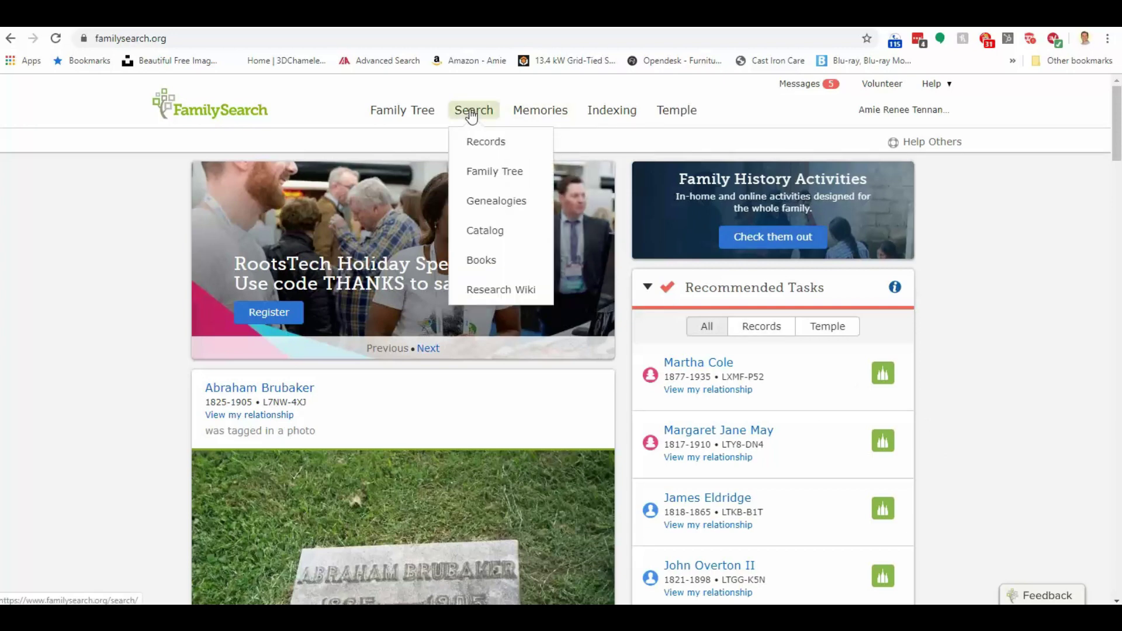
left_click(512, 270)
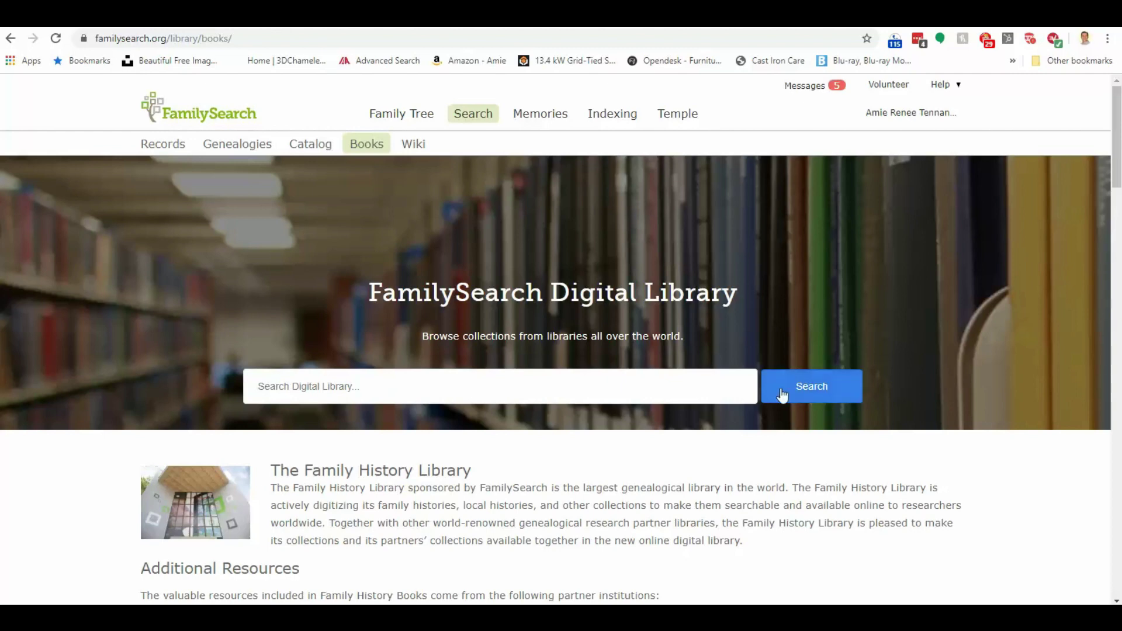
left_click(457, 391)
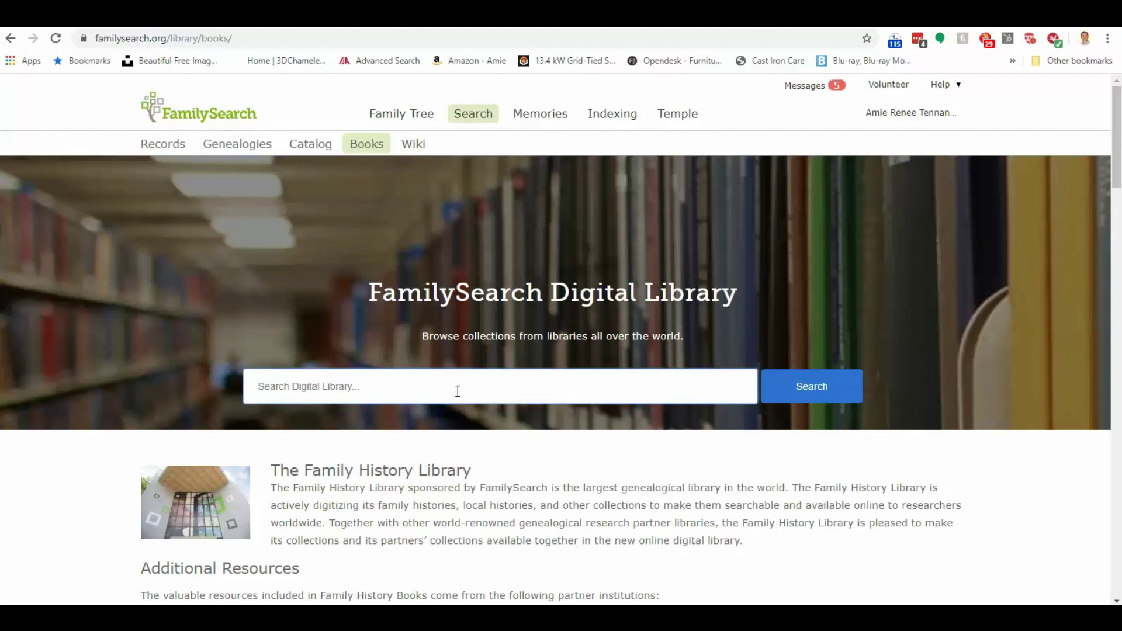
Step: Search the Digital Library for Bowser and open The Bowser Family History record from the results
type("Bowser")
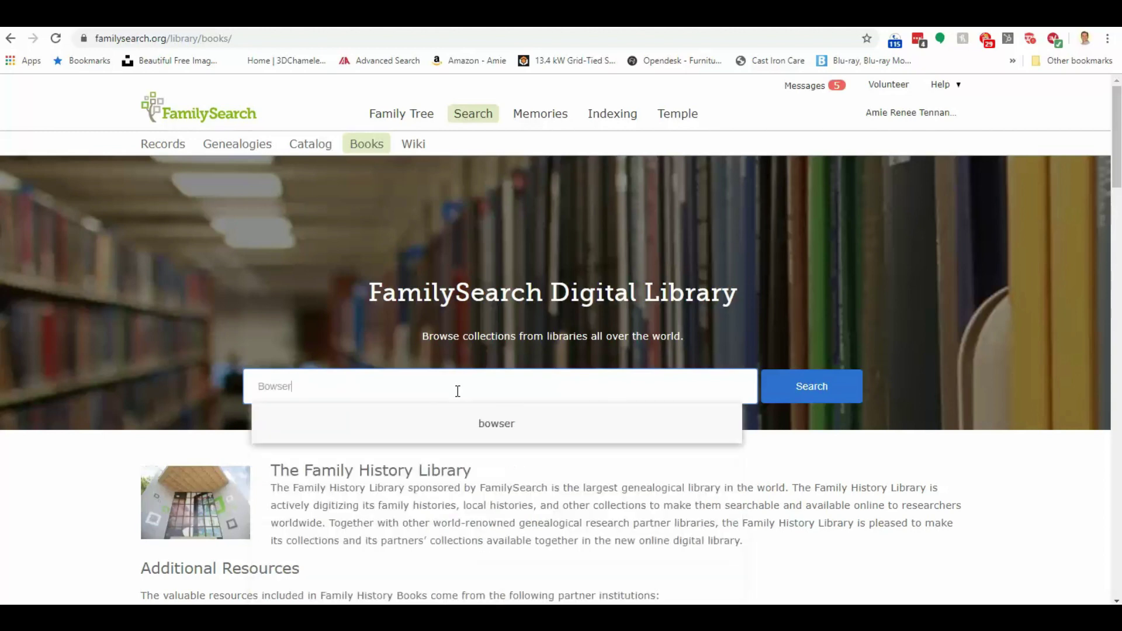
key("Return")
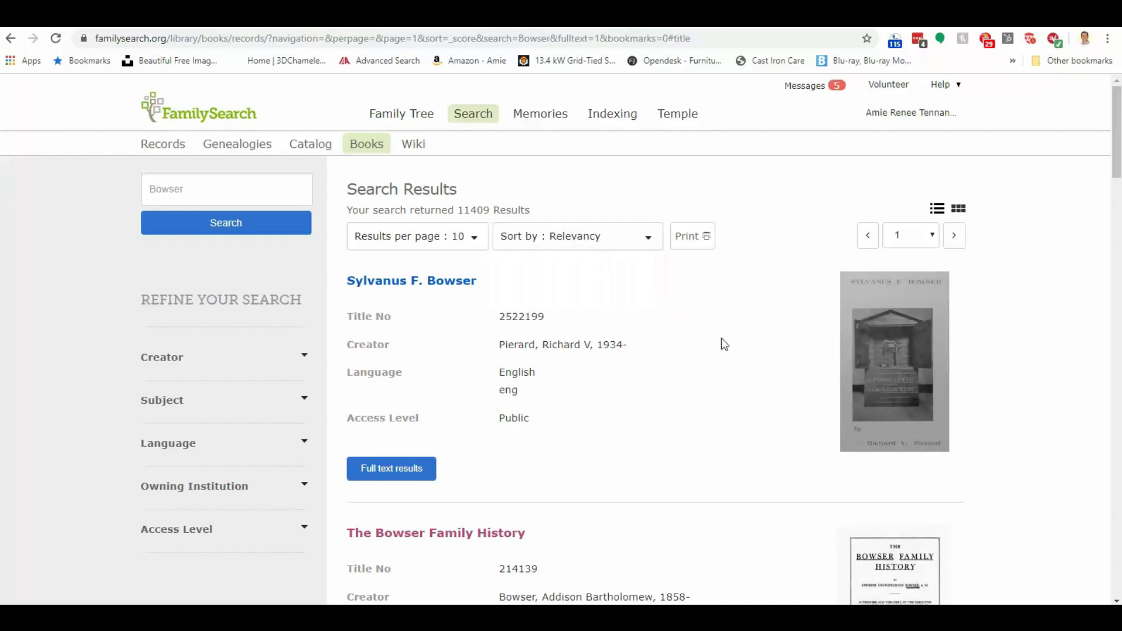
scroll(760, 332, "down", 1)
scroll(761, 332, "down", 1)
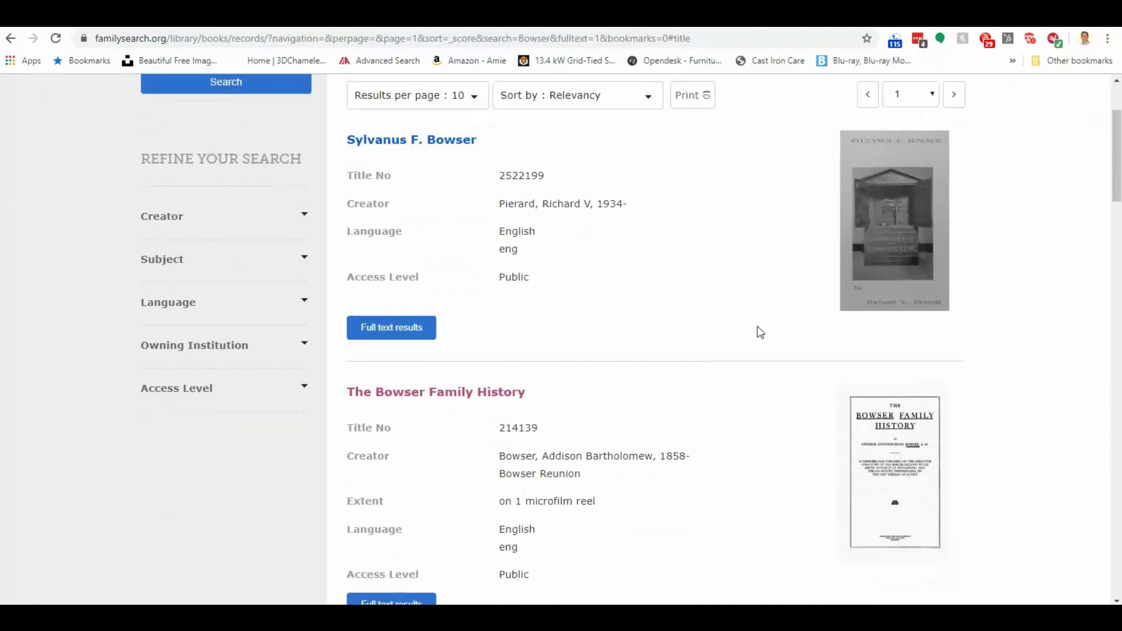
scroll(760, 331, "down", 1)
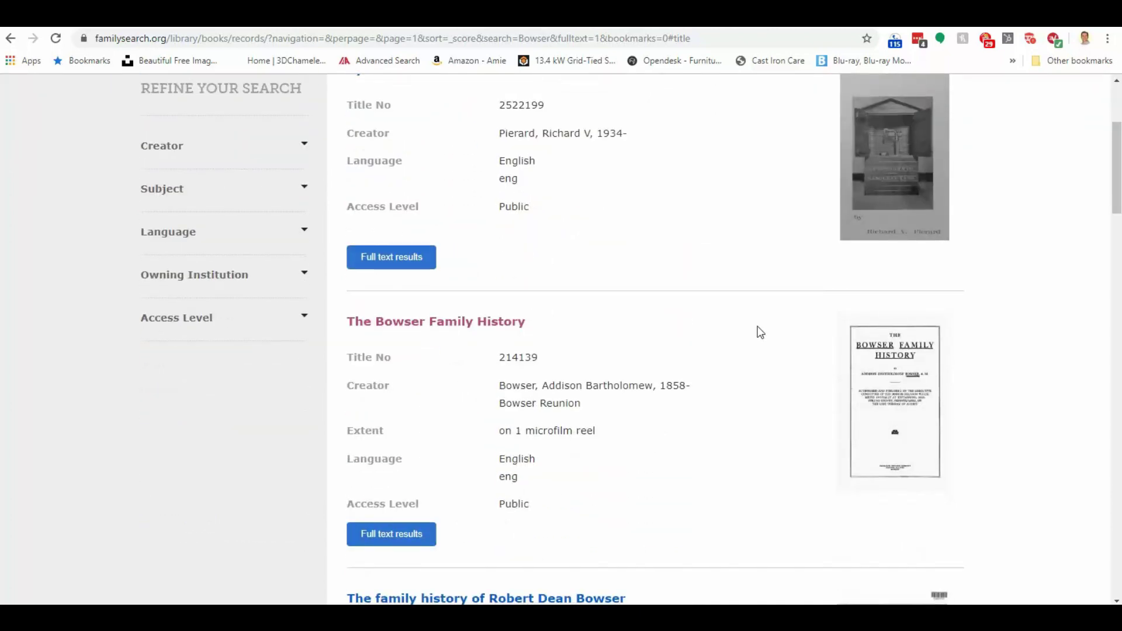
scroll(760, 332, "down", 1)
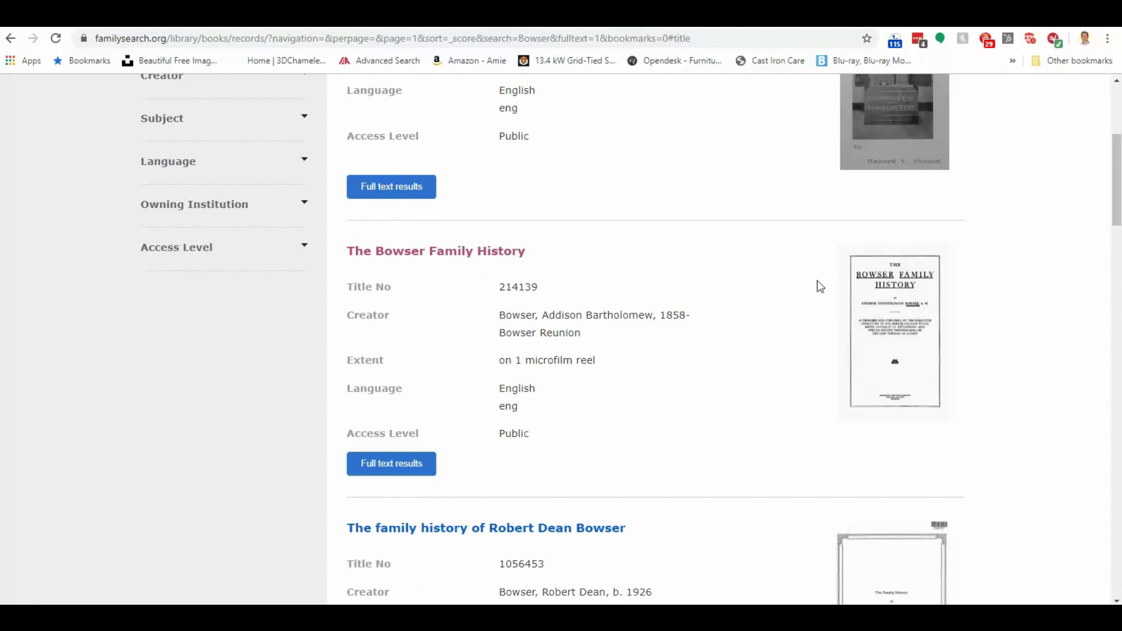
scroll(827, 305, "down", 2)
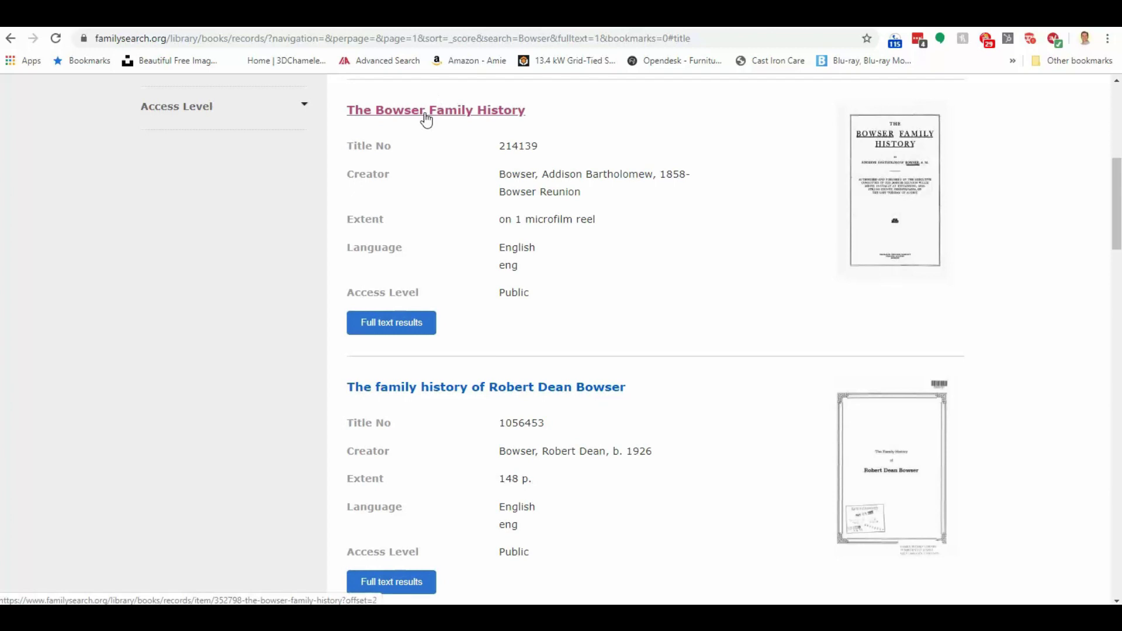
left_click(426, 116)
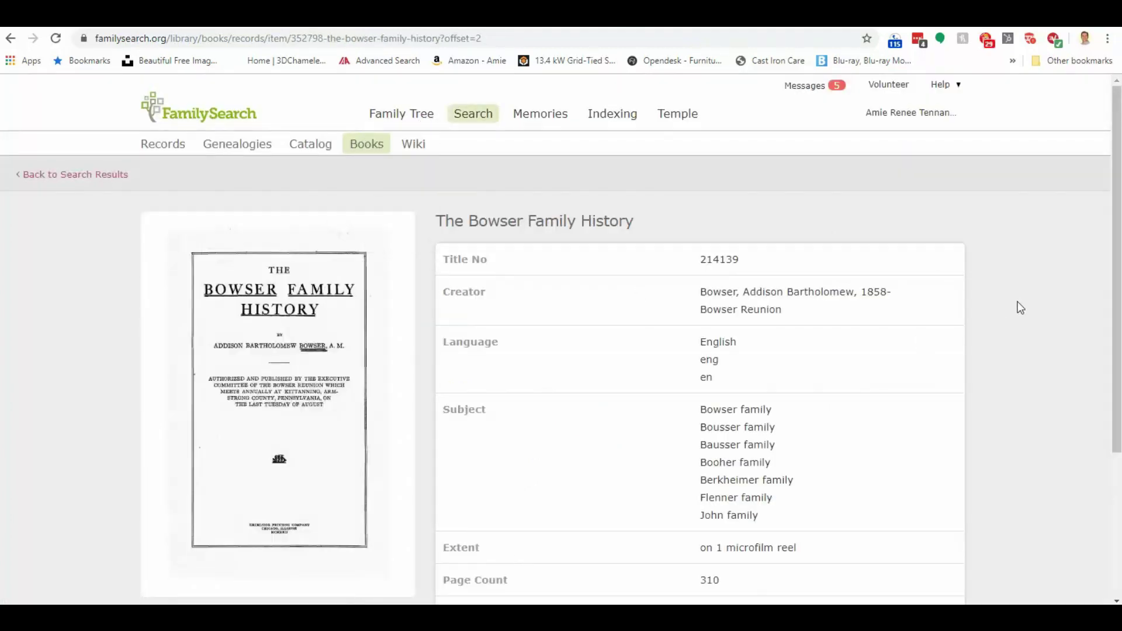
Step: Open the book's pages and read past the Preface and Chapter I to page 7, then show thumbnails
scroll(1019, 308, "down", 2)
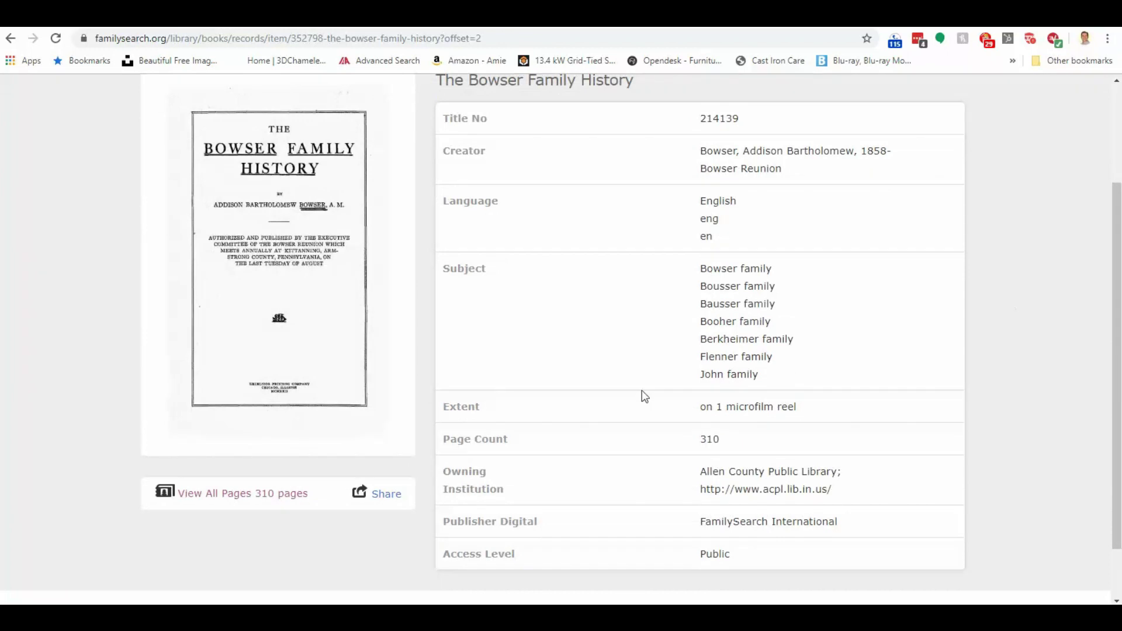
left_click(273, 498)
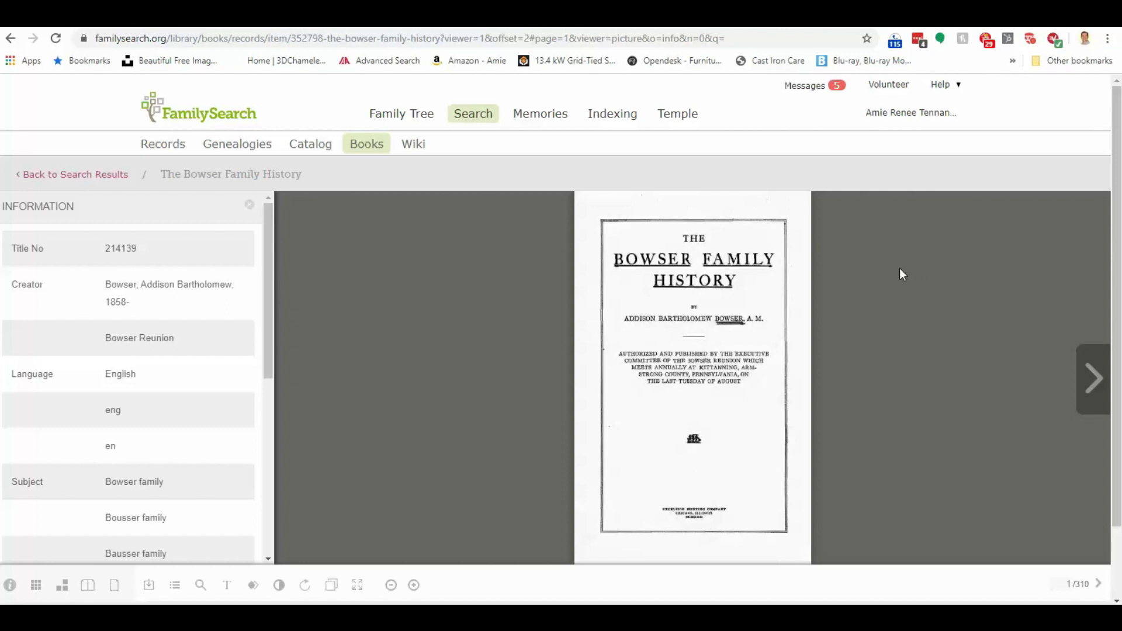
left_click(1090, 380)
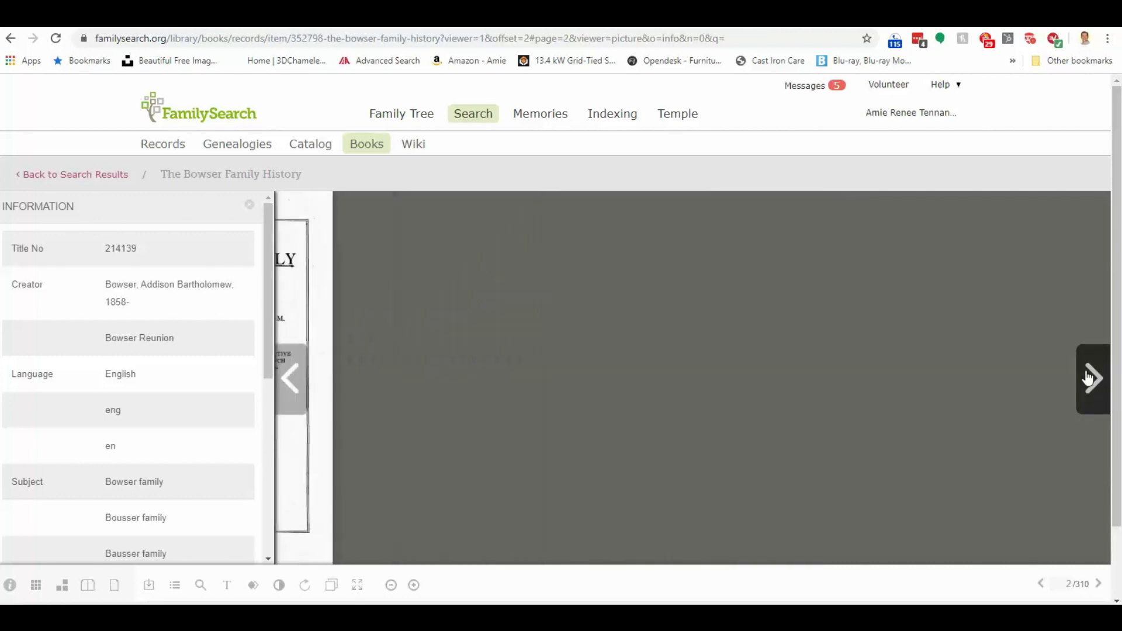
left_click(1091, 380)
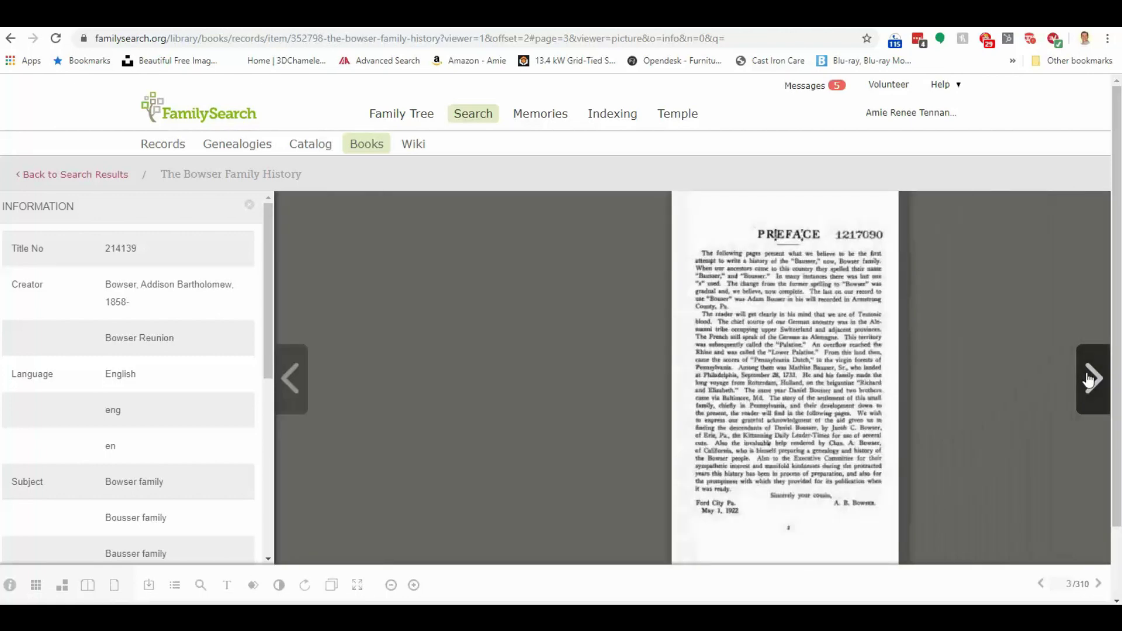
left_click(1090, 380)
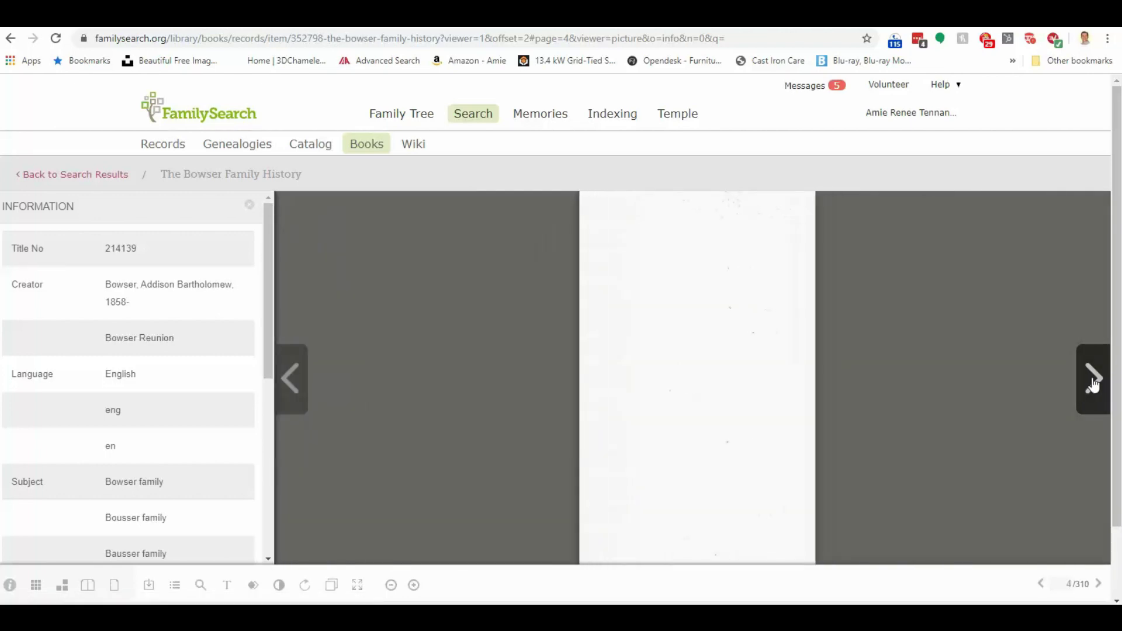
left_click(1092, 380)
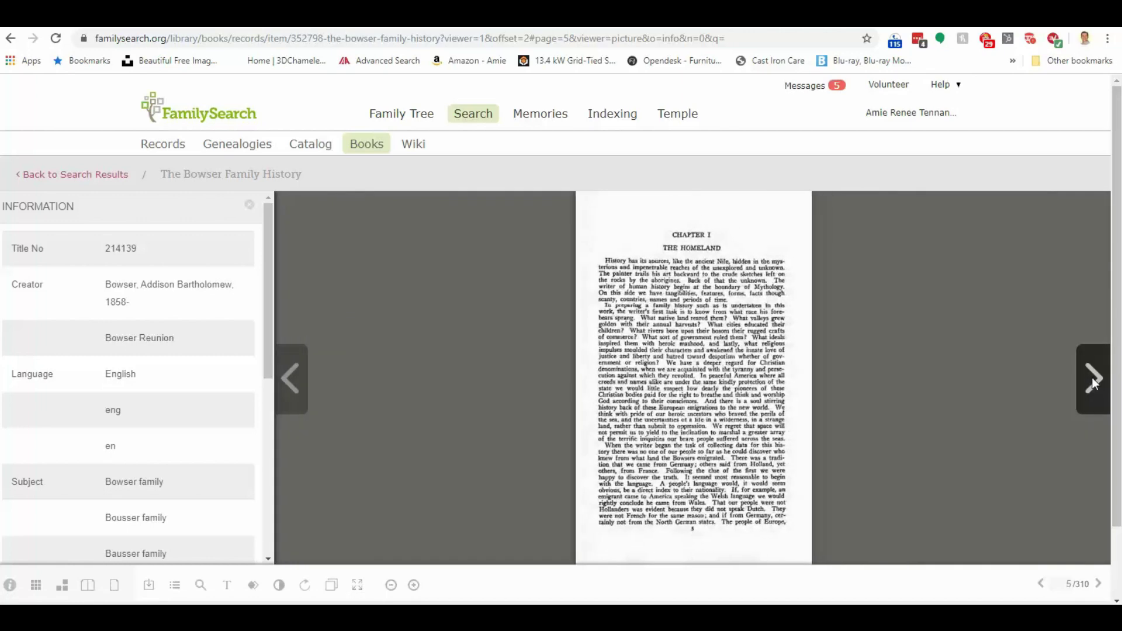
left_click(1092, 380)
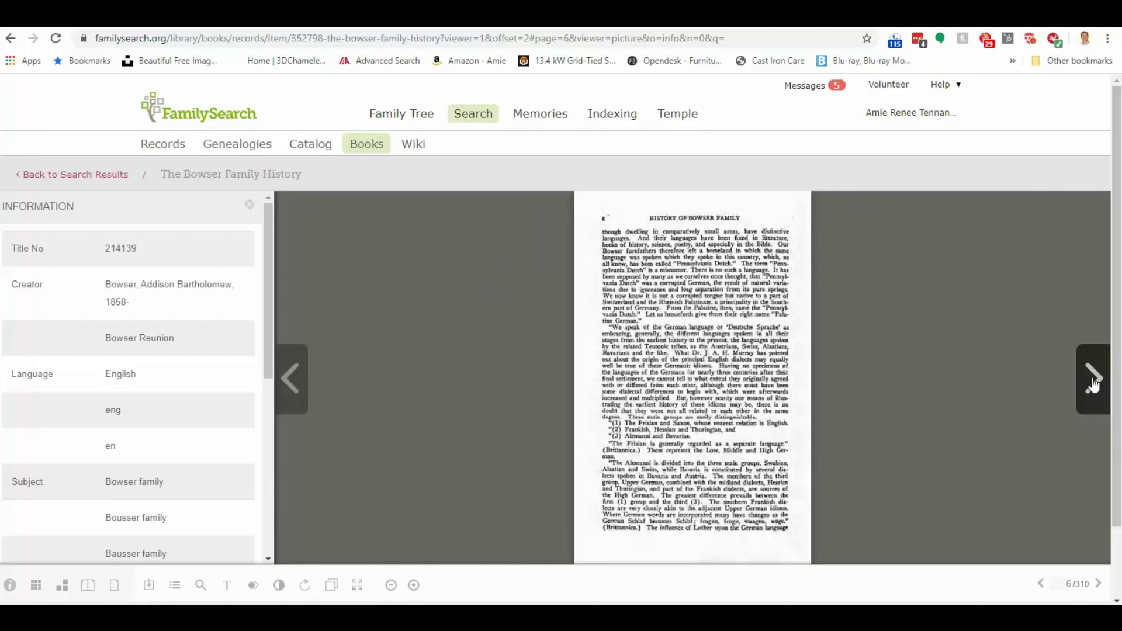
left_click(1092, 381)
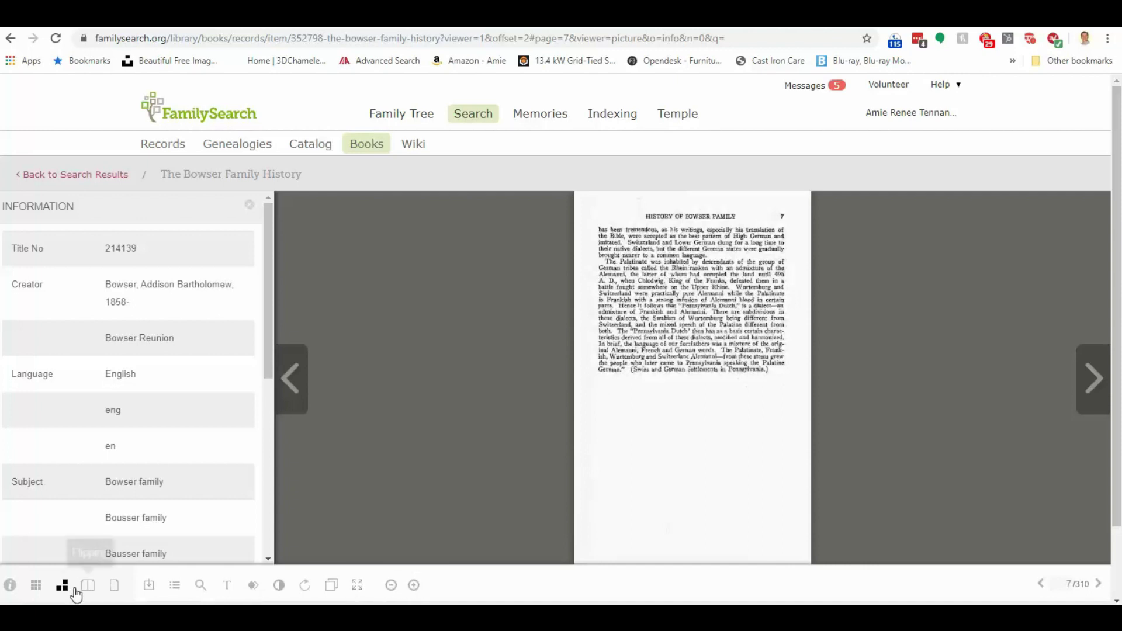
left_click(35, 587)
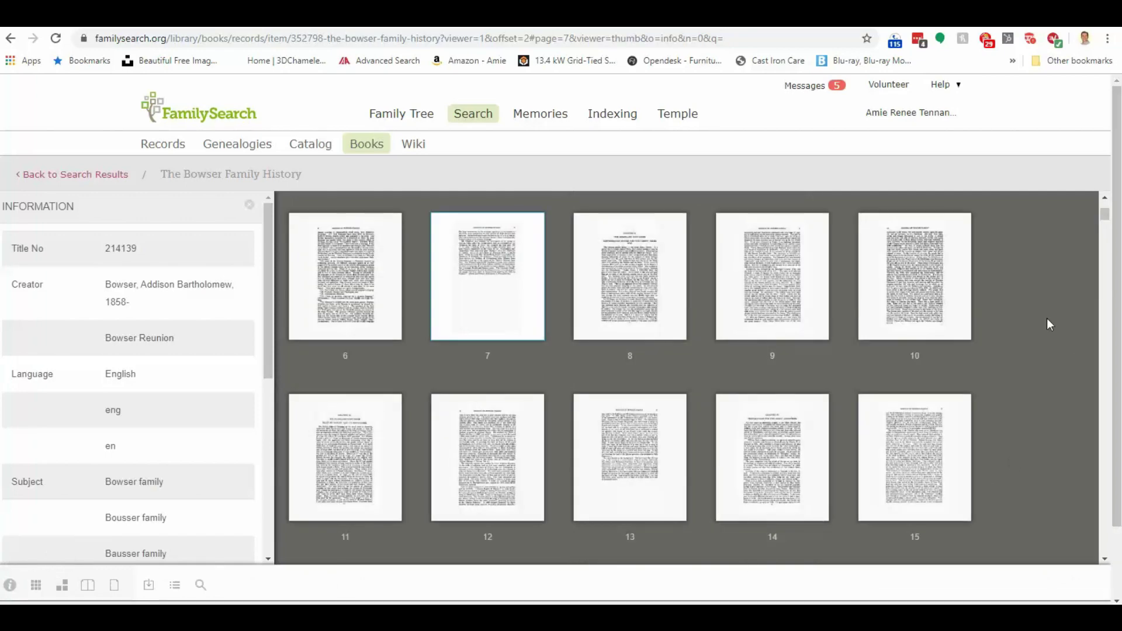
Step: Browse the thumbnail grid down to pages 66–75 and open the page 74 portrait full size
scroll(1046, 318, "down", 6)
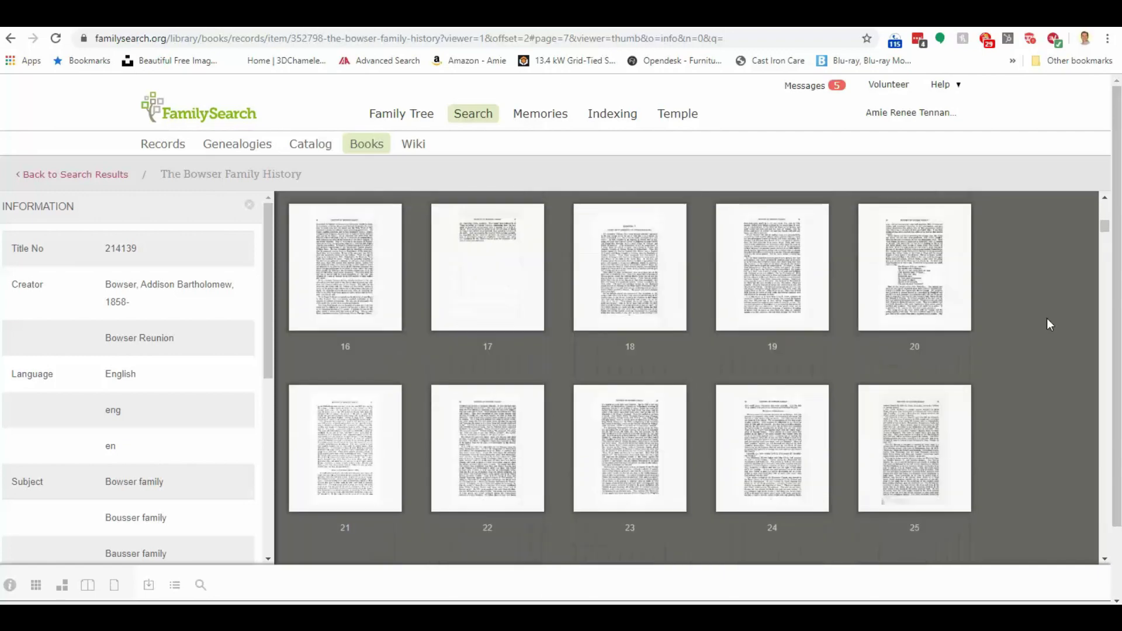
scroll(1047, 319, "down", 8)
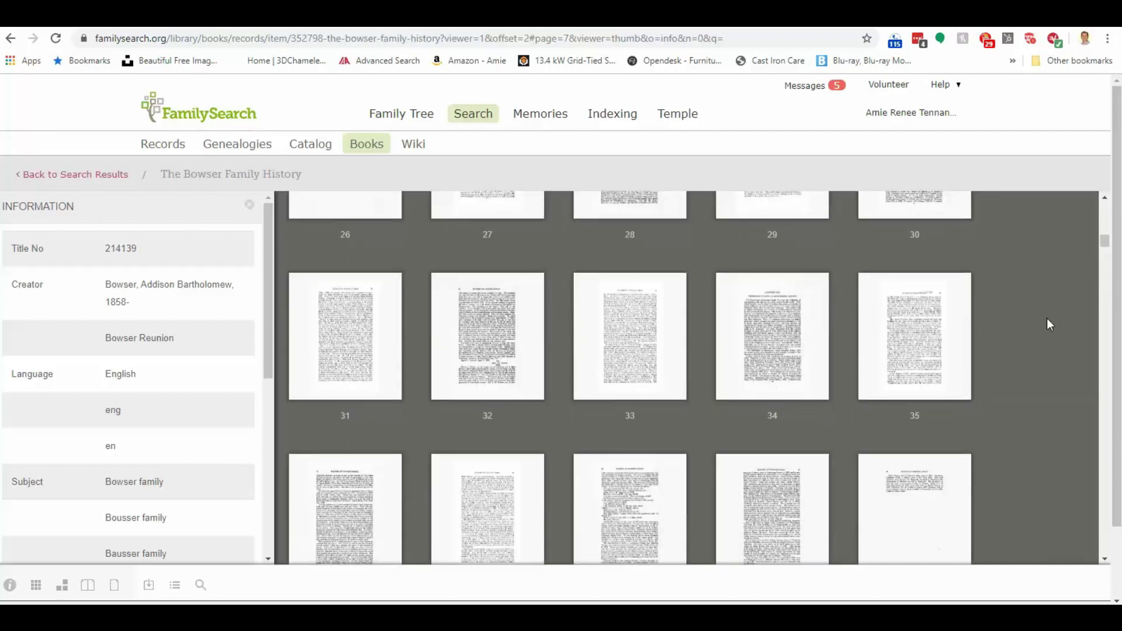
scroll(1046, 318, "down", 10)
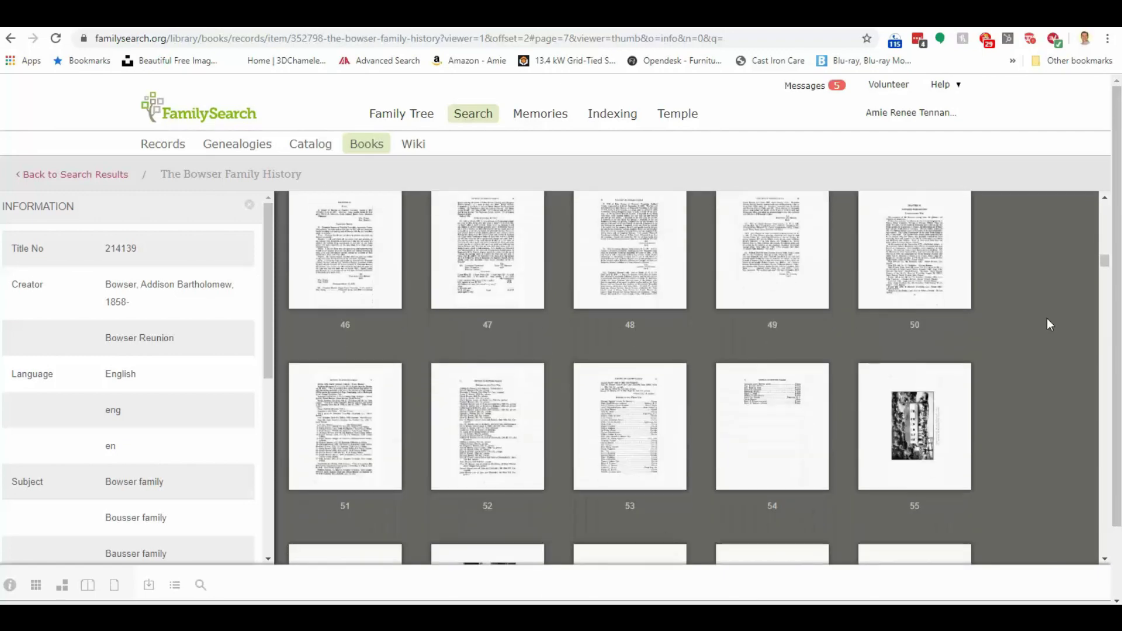
scroll(1047, 318, "down", 8)
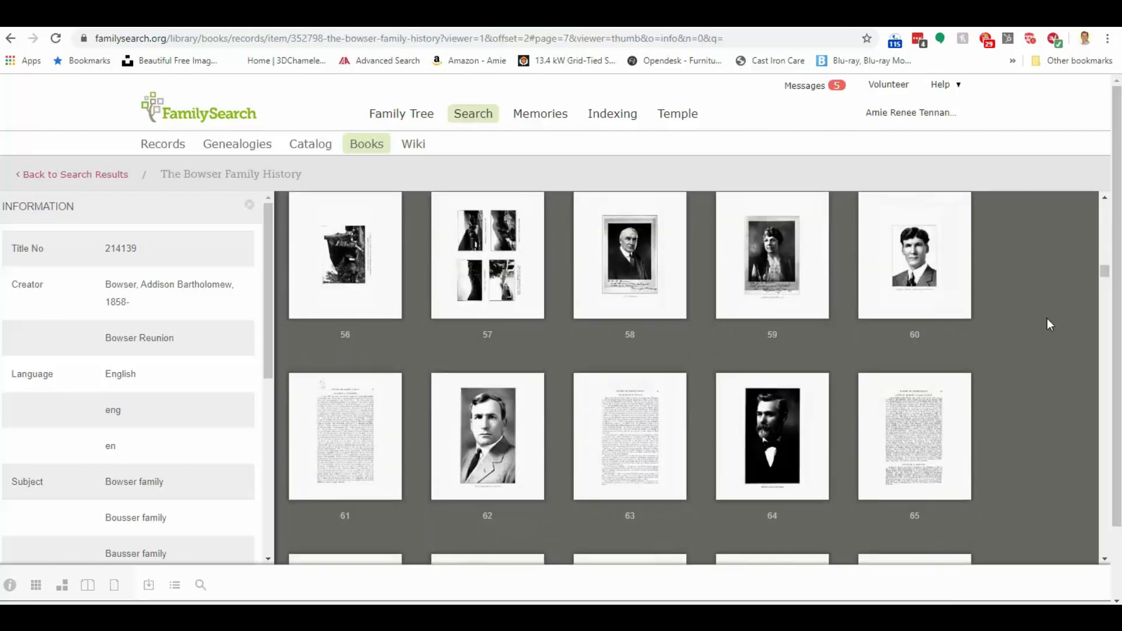
scroll(1047, 318, "down", 3)
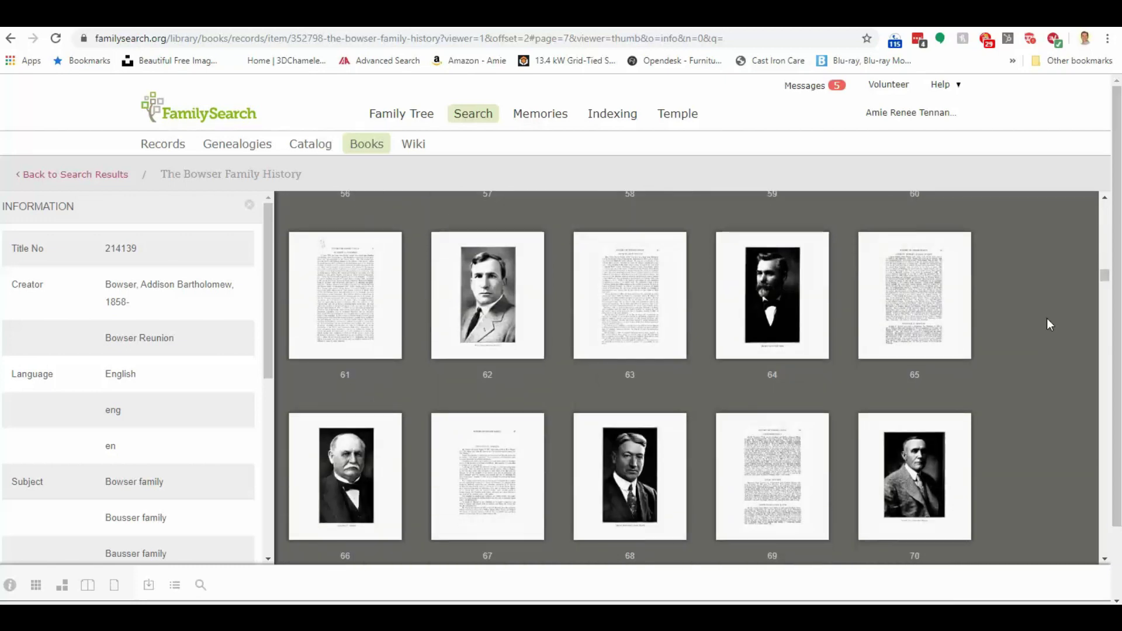
scroll(1046, 324, "down", 3)
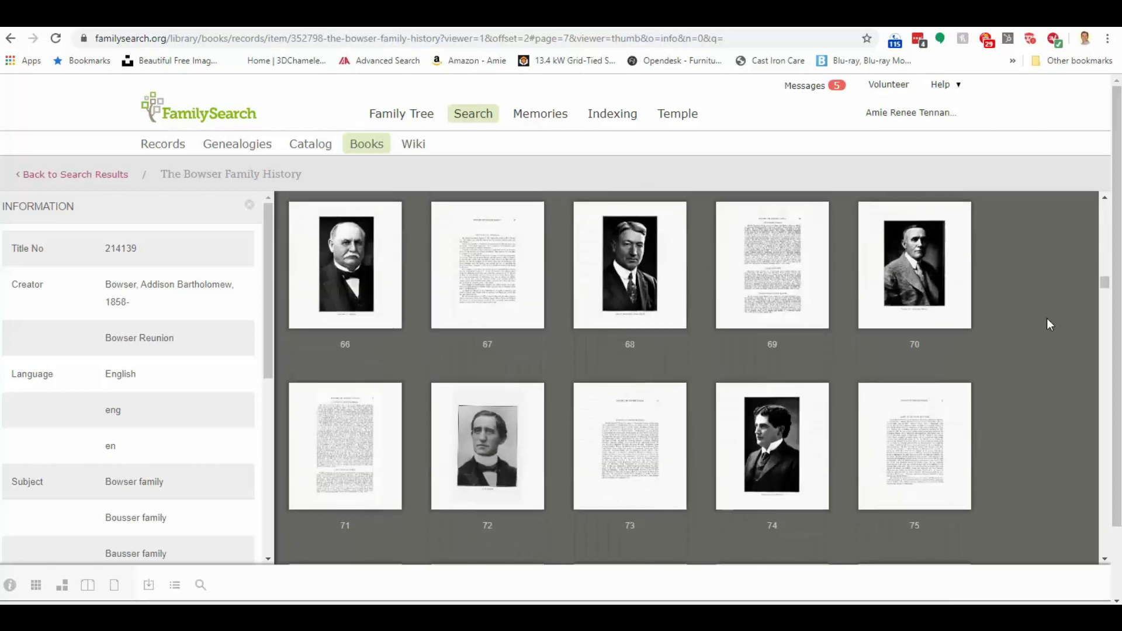
left_click(785, 426)
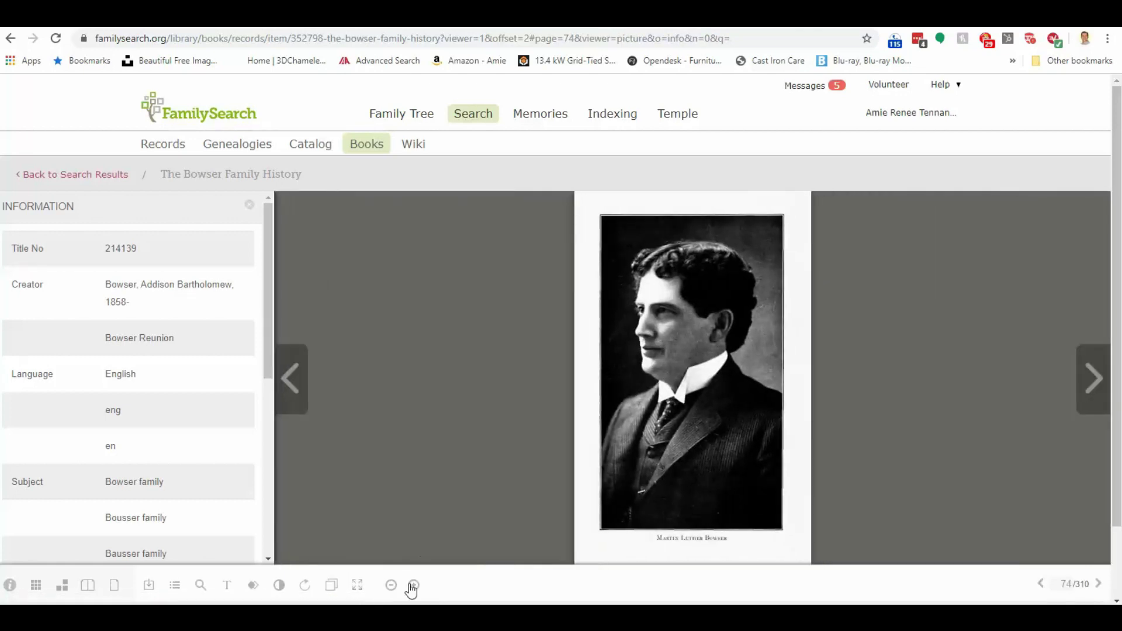
Step: Zoom into the page 74 portrait, pan to its caption and Martin Luther Bowser's face, then open in-book search
left_click(414, 585)
left_click_drag(678, 489, 661, 261)
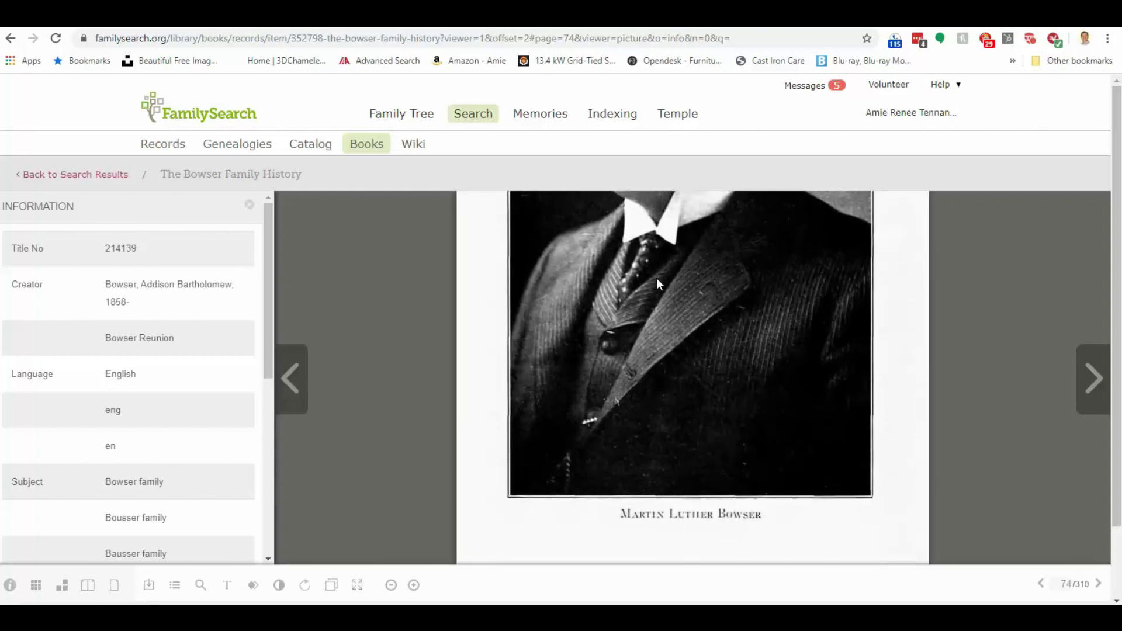
left_click_drag(657, 278, 661, 508)
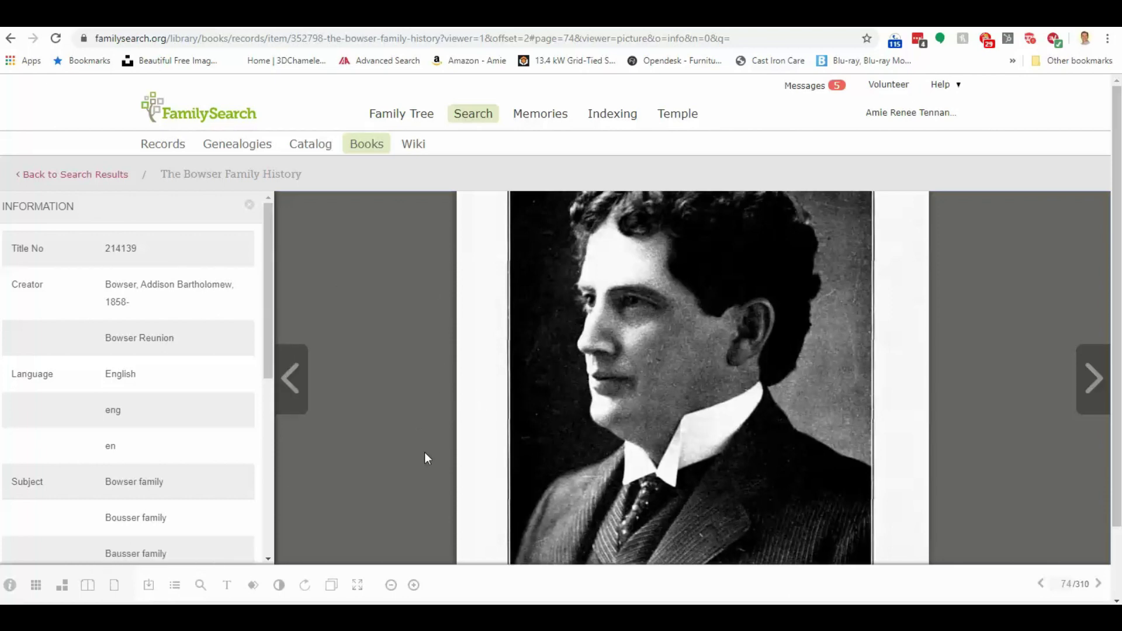
left_click(200, 585)
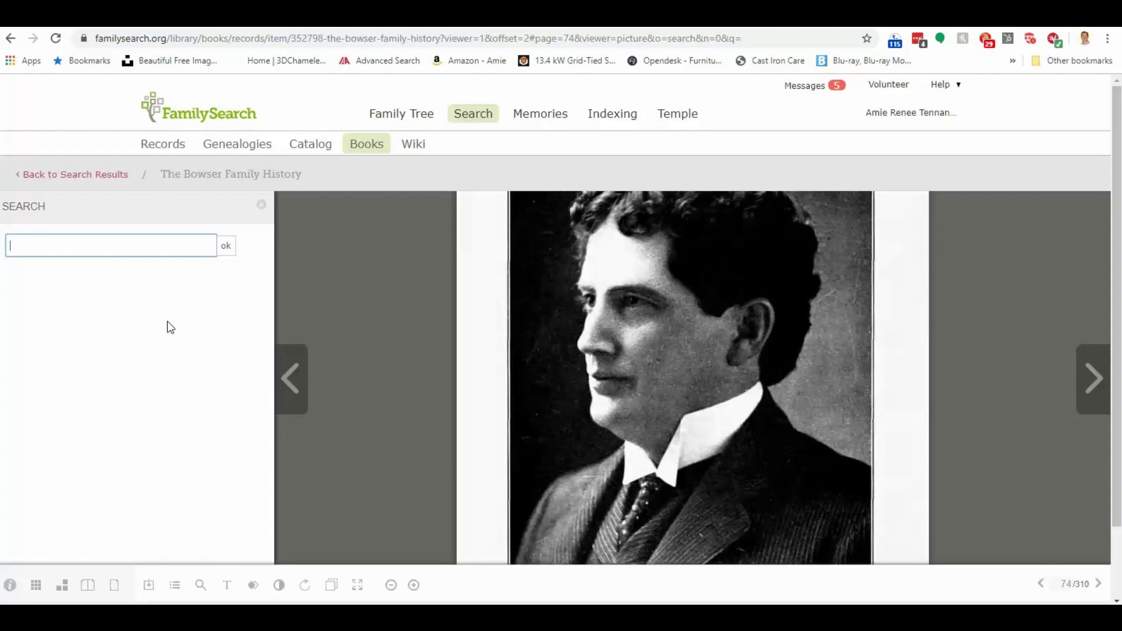
Step: Replace the search term montgomery with ohio, run the in-book search, and scroll through its matches
type("mon")
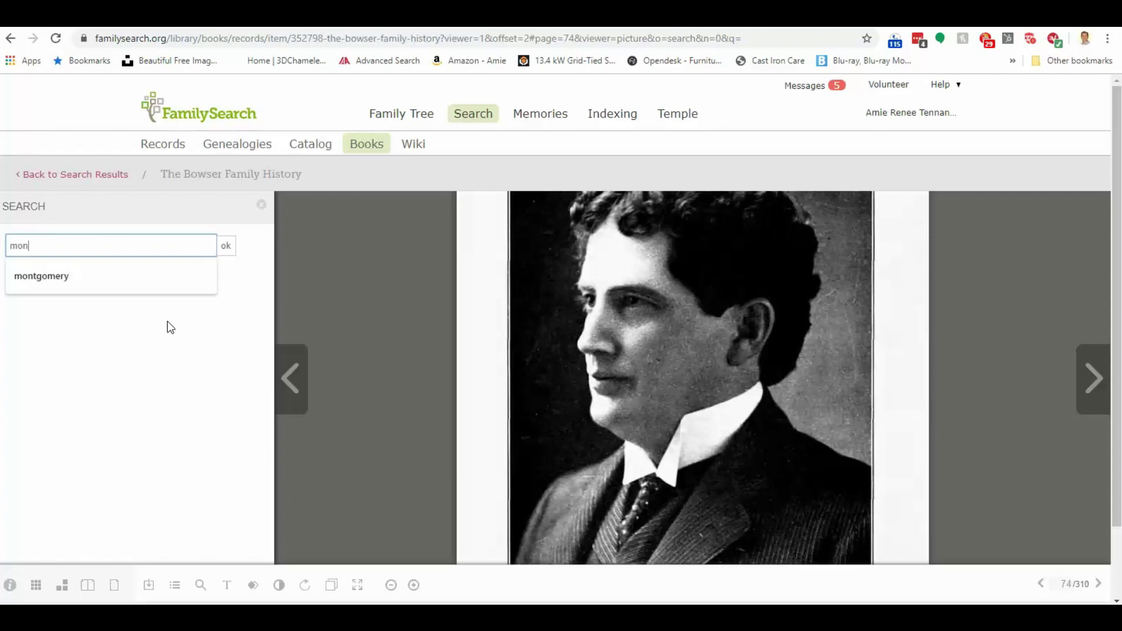
type("tgomery")
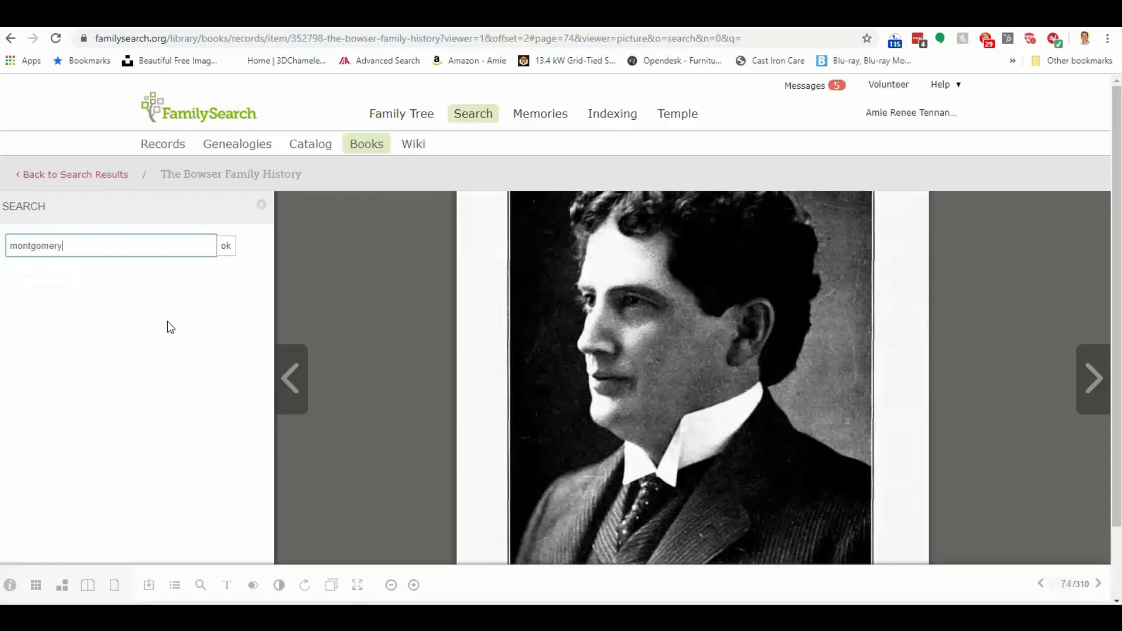
key("BackSpace")
key("BackSpace")
key("BackSpace")
key("BackSpace")
key("BackSpace")
key("BackSpace")
key("BackSpace")
key("BackSpace")
key("BackSpace")
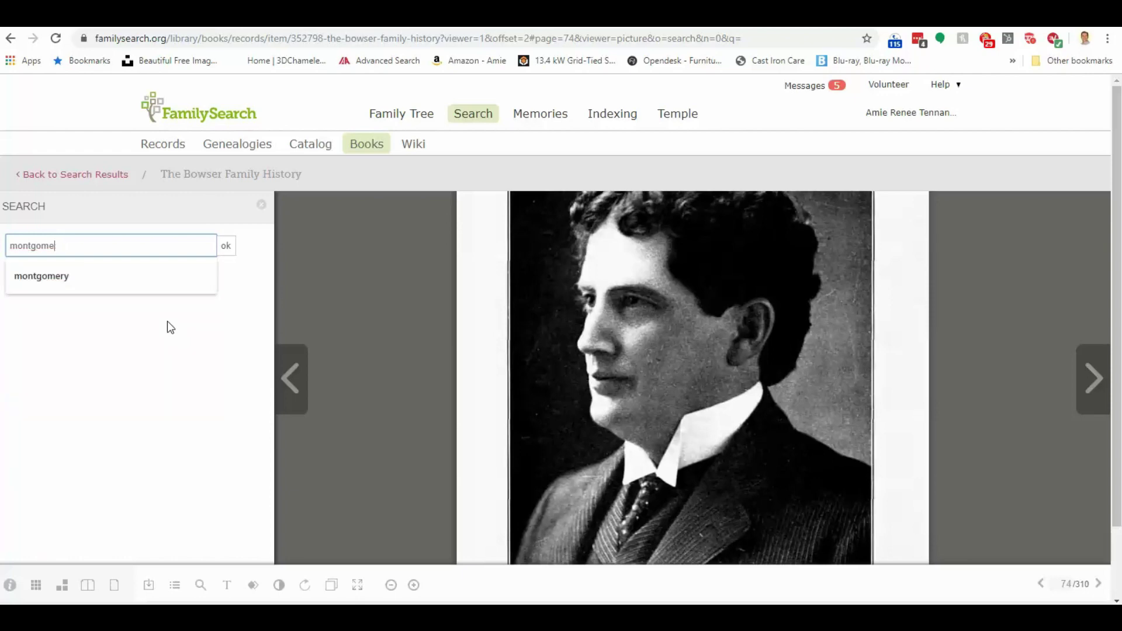
key("BackSpace")
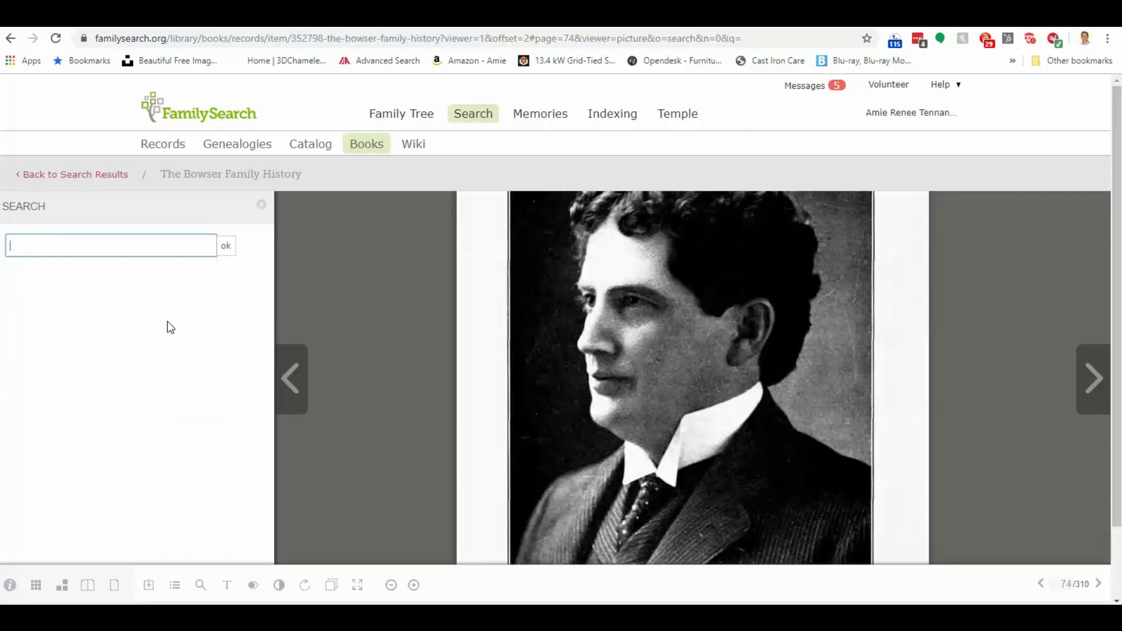
type("ohio")
key("Return")
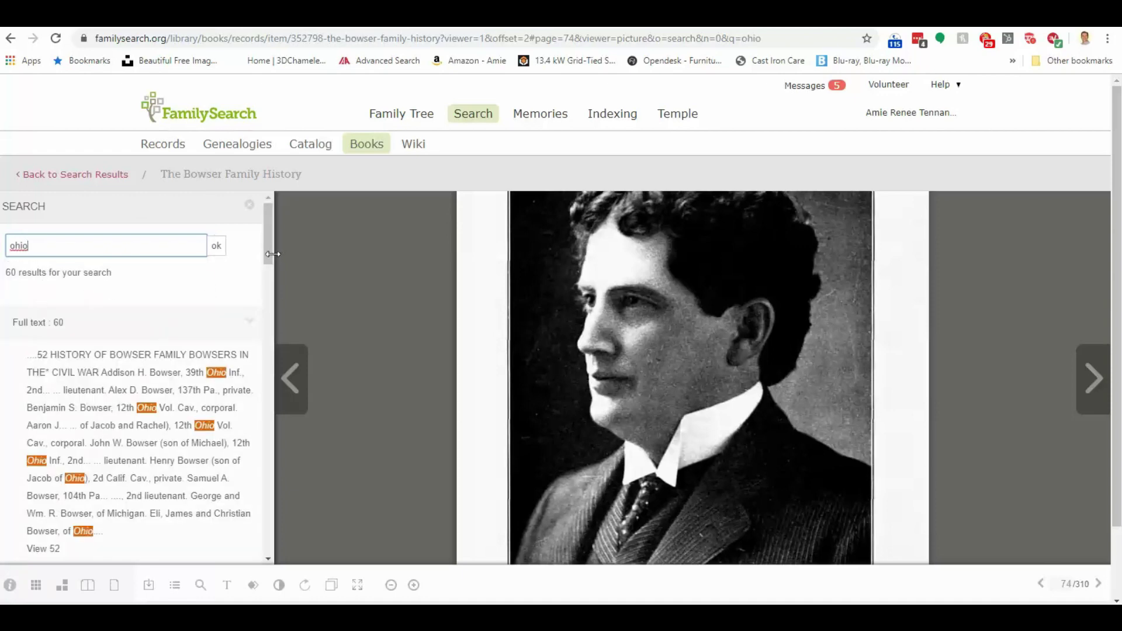
left_click_drag(269, 255, 263, 317)
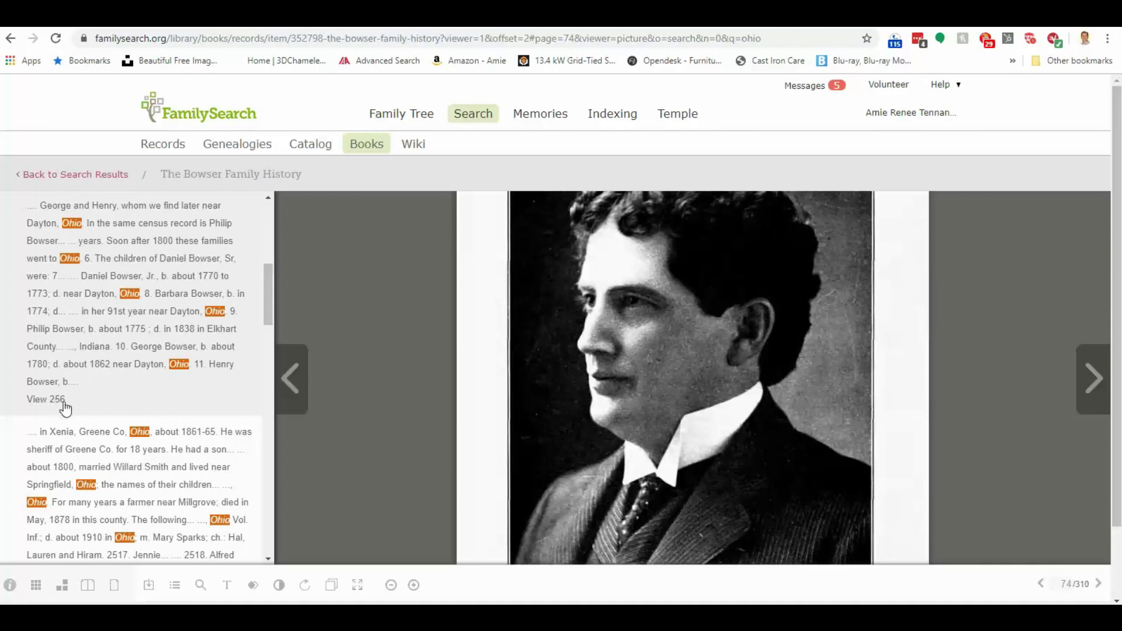
left_click(159, 300)
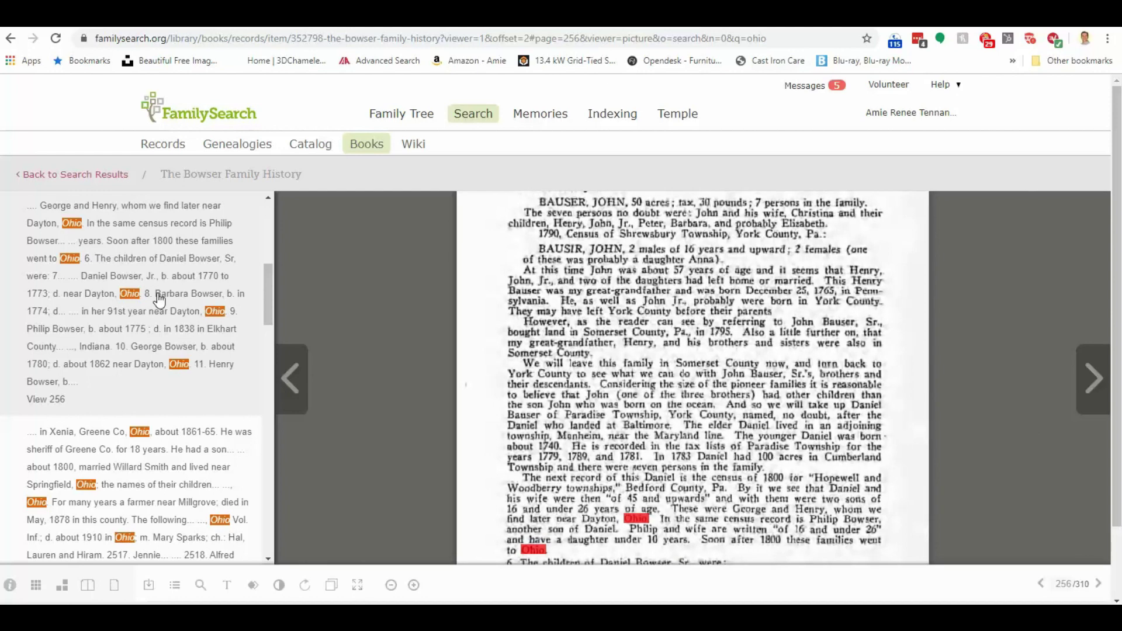
left_click_drag(636, 408, 636, 281)
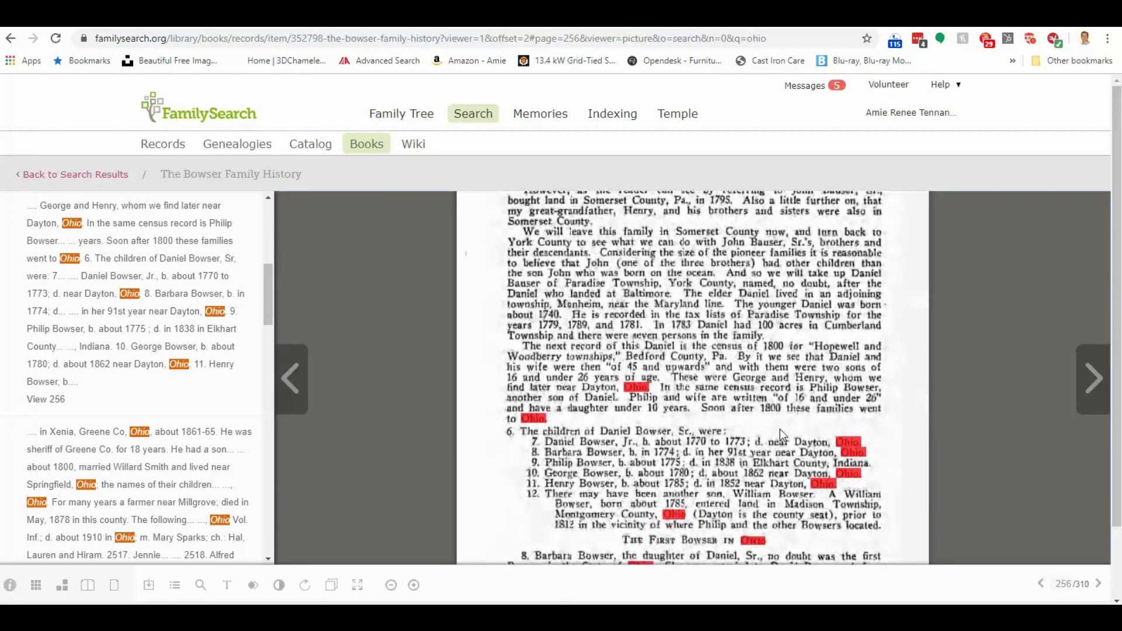
left_click_drag(780, 429, 759, 346)
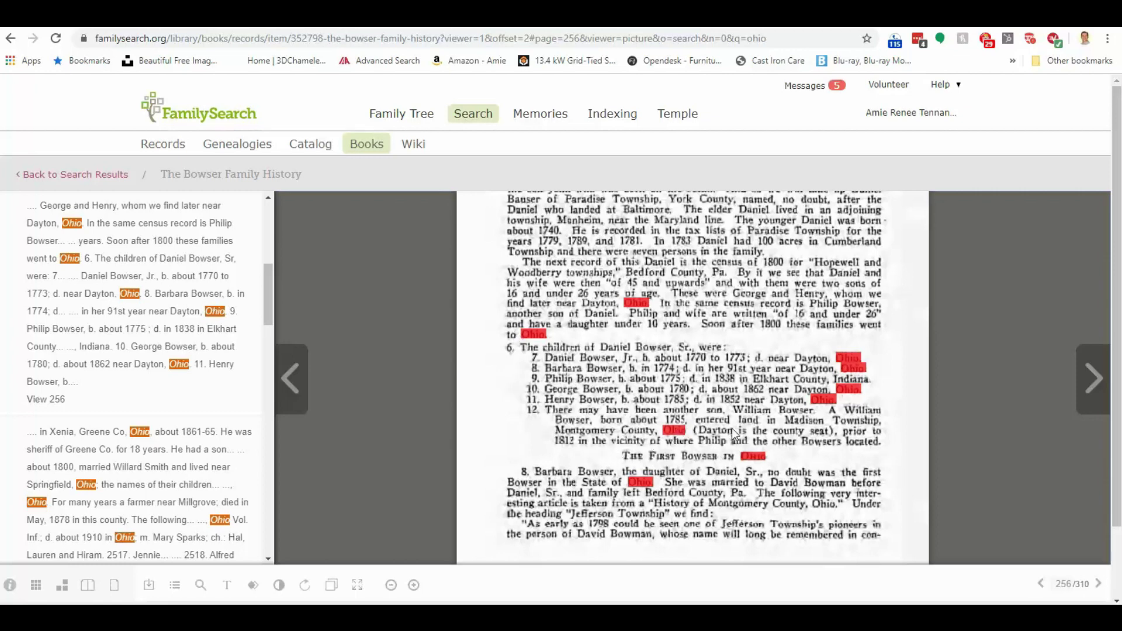
Step: Advance to page 257, scroll through its text, then go to the Genealogies search
left_click(1094, 381)
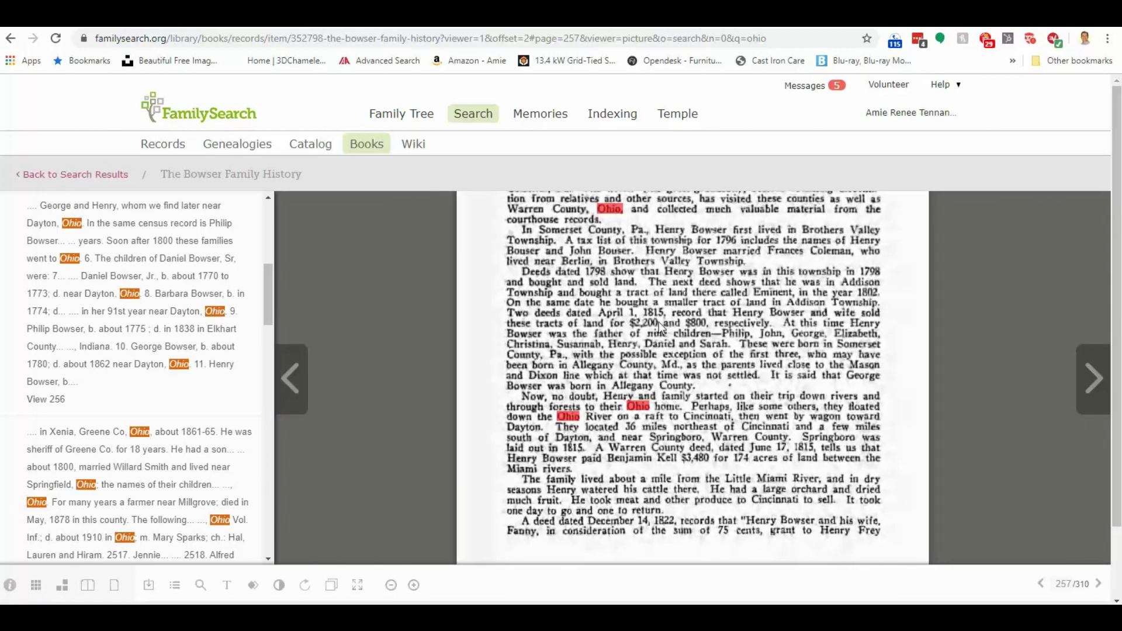
scroll(614, 499, "up", 5)
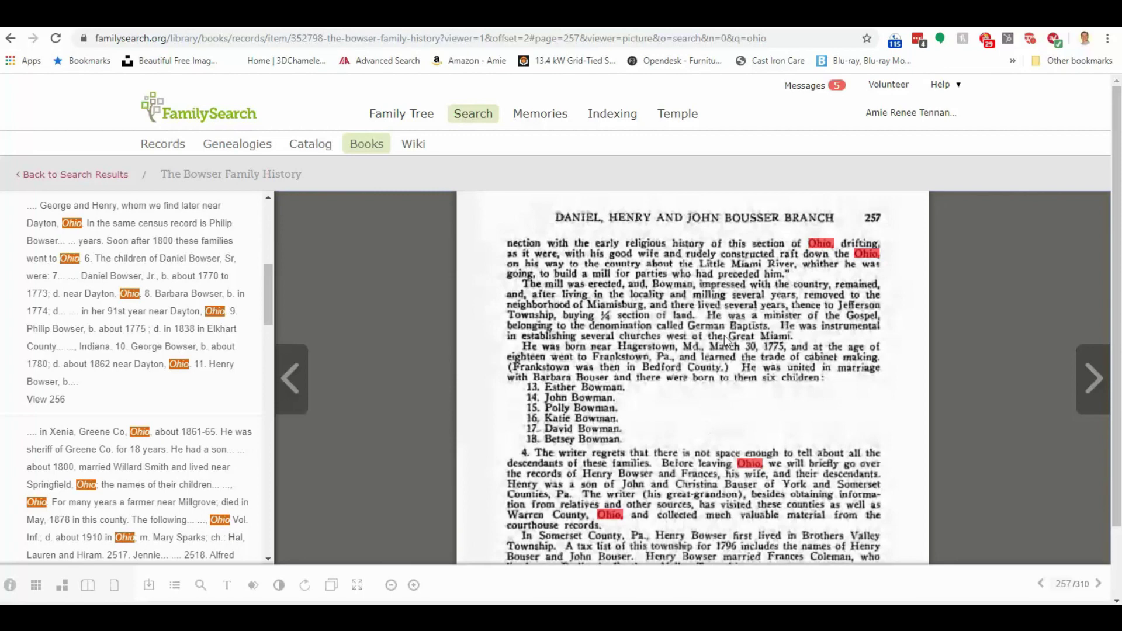
scroll(742, 351, "down", 5)
scroll(752, 352, "down", 4)
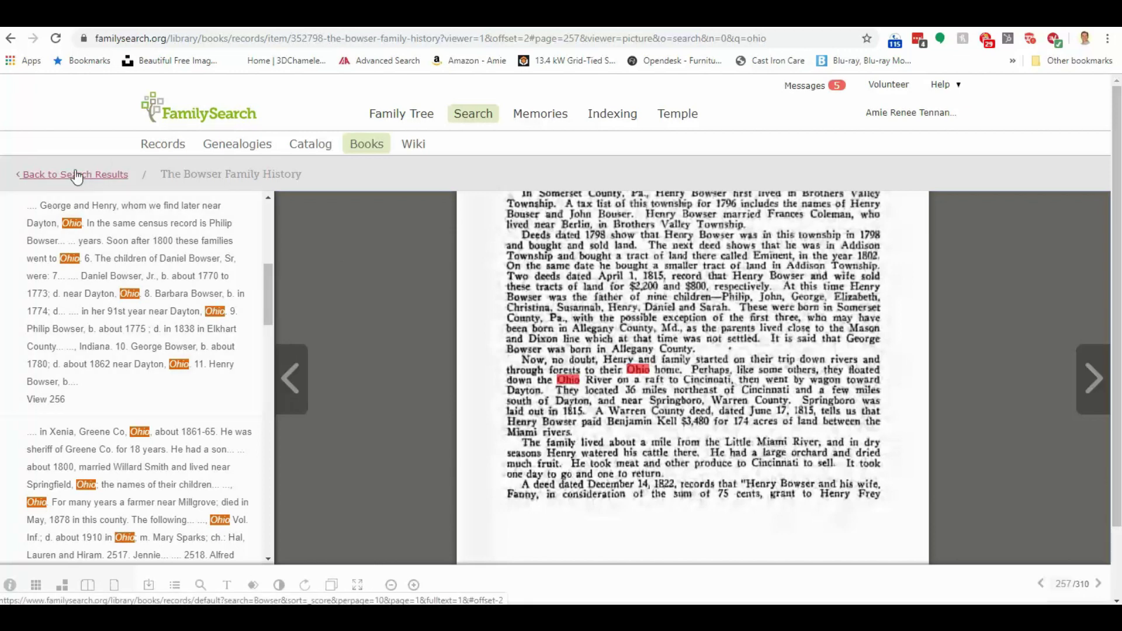
left_click(258, 152)
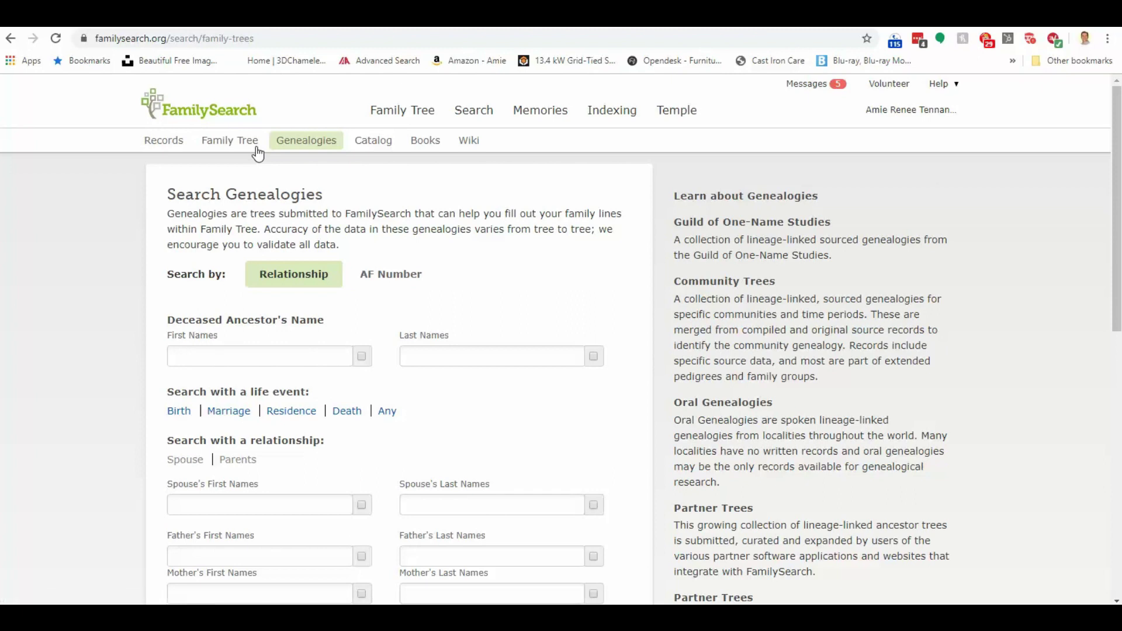
Step: Enter ancestor henry Bowser with residence Montgomery, Ohio in the genealogy search form
left_click(279, 350)
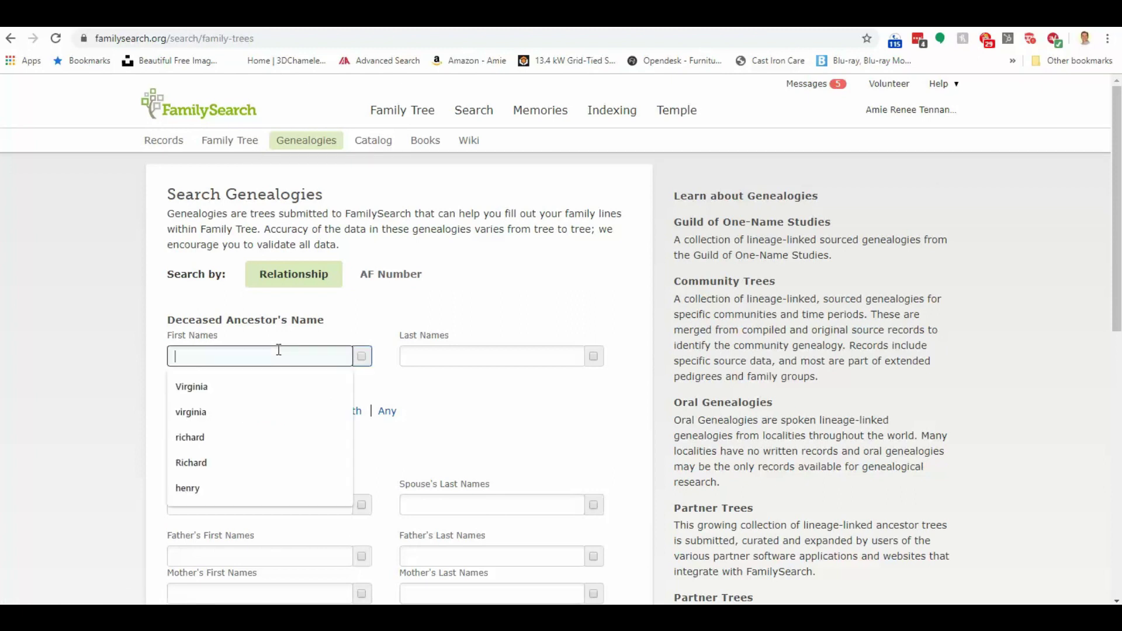
type("hen")
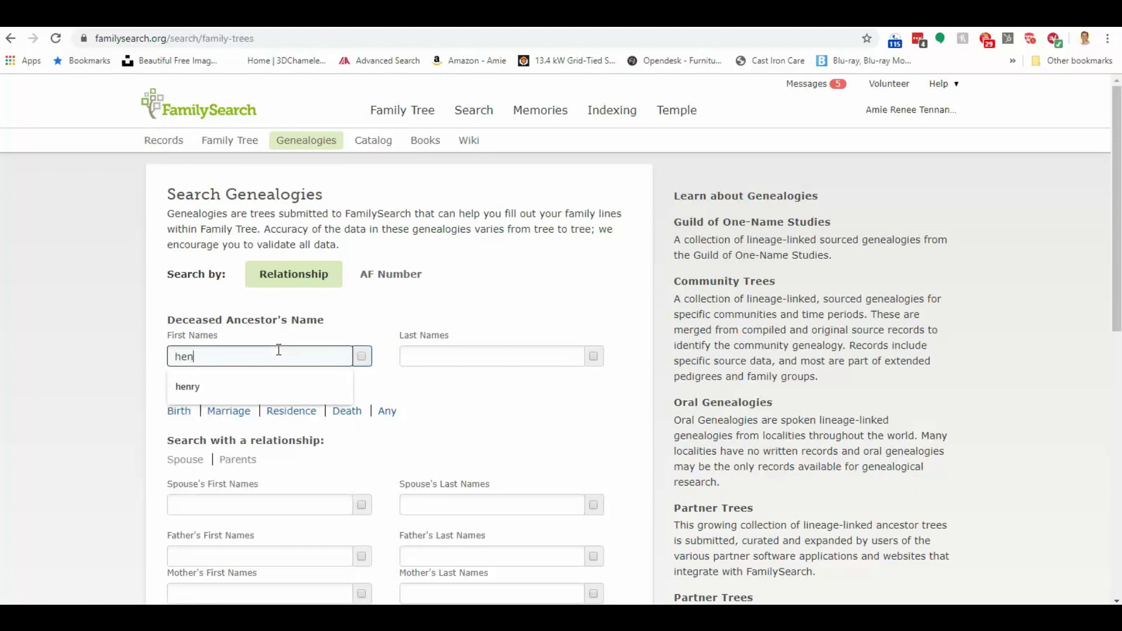
type("ry")
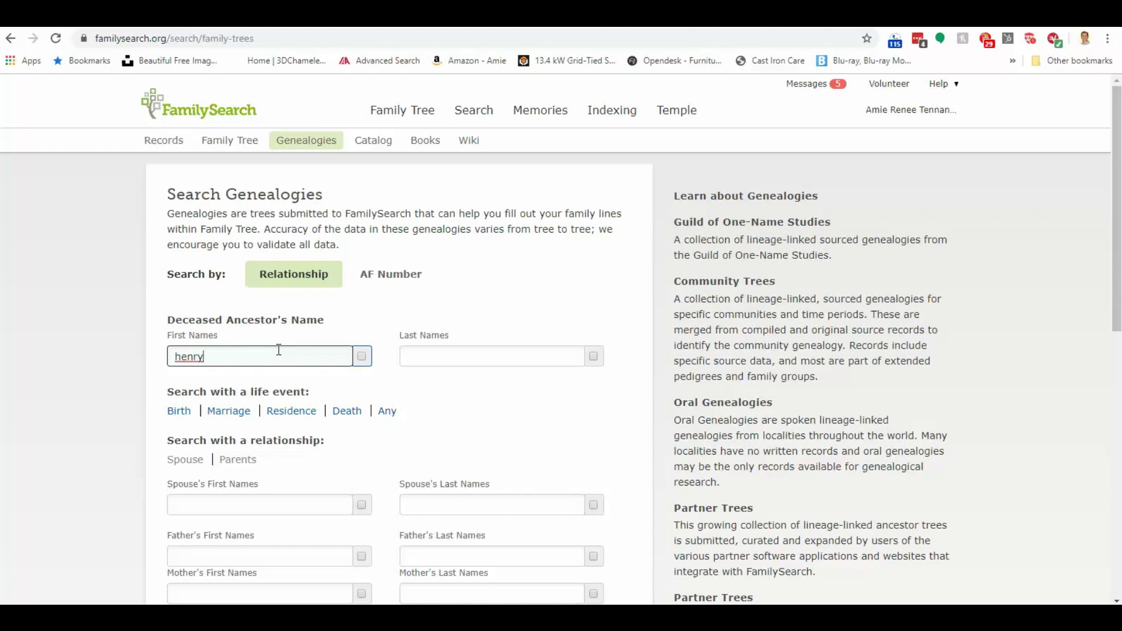
key("Tab")
type("Bw")
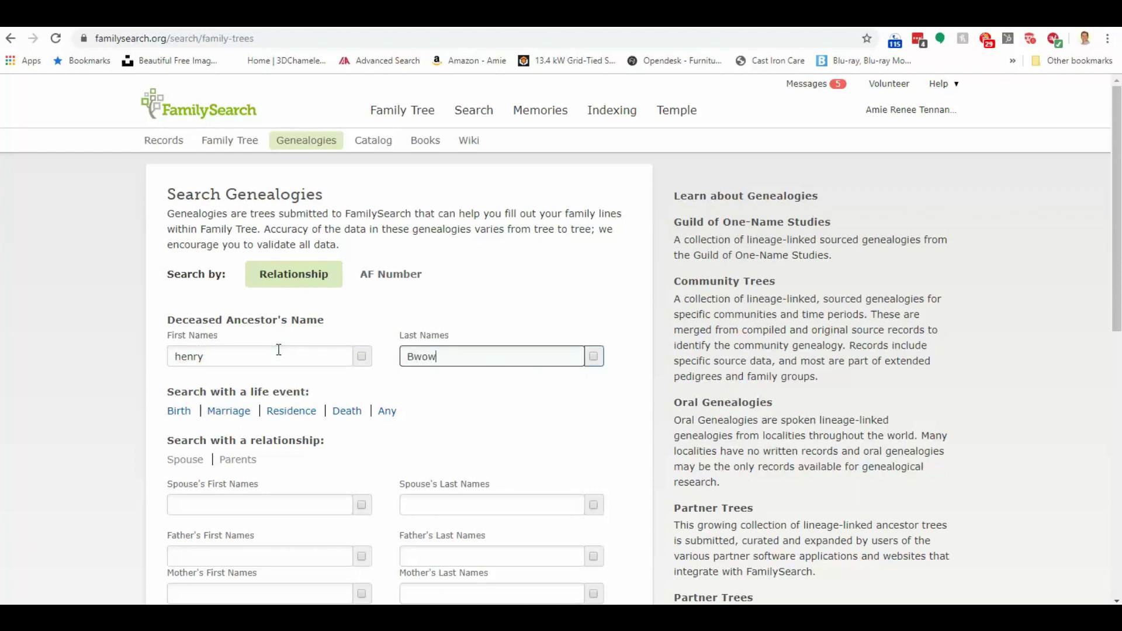
key("BackSpace")
type("owser")
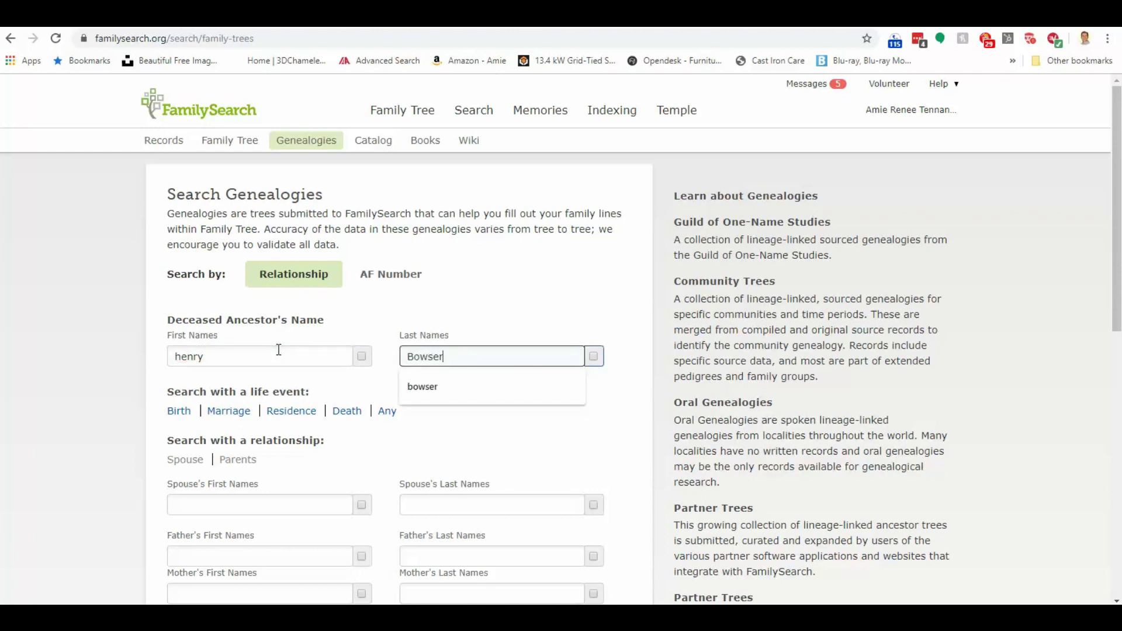
left_click(292, 413)
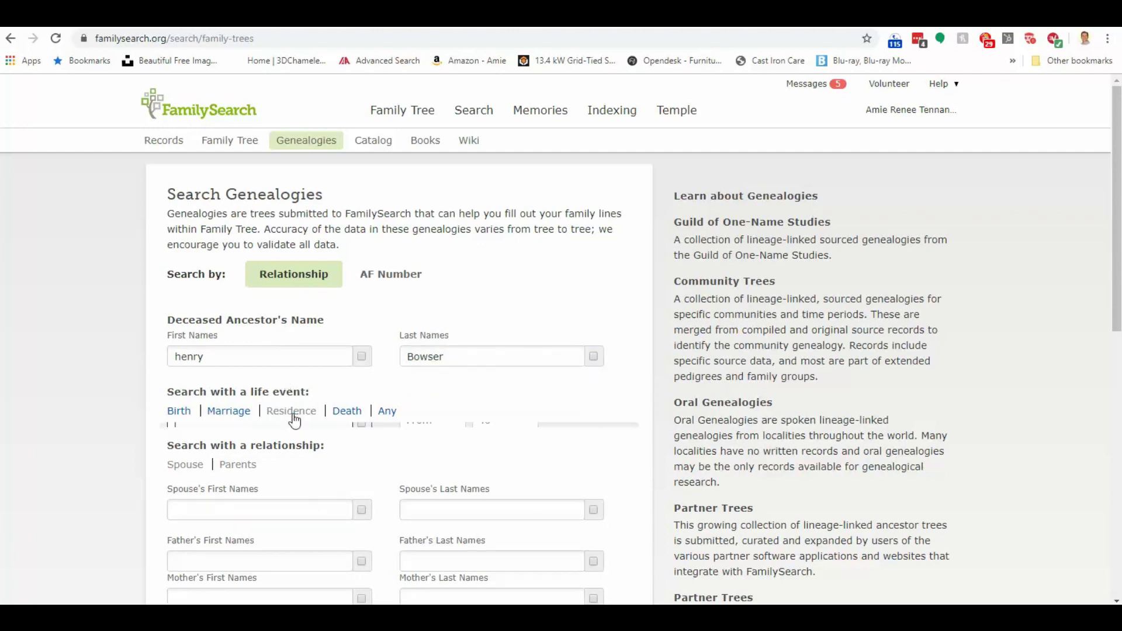
type("montgomer")
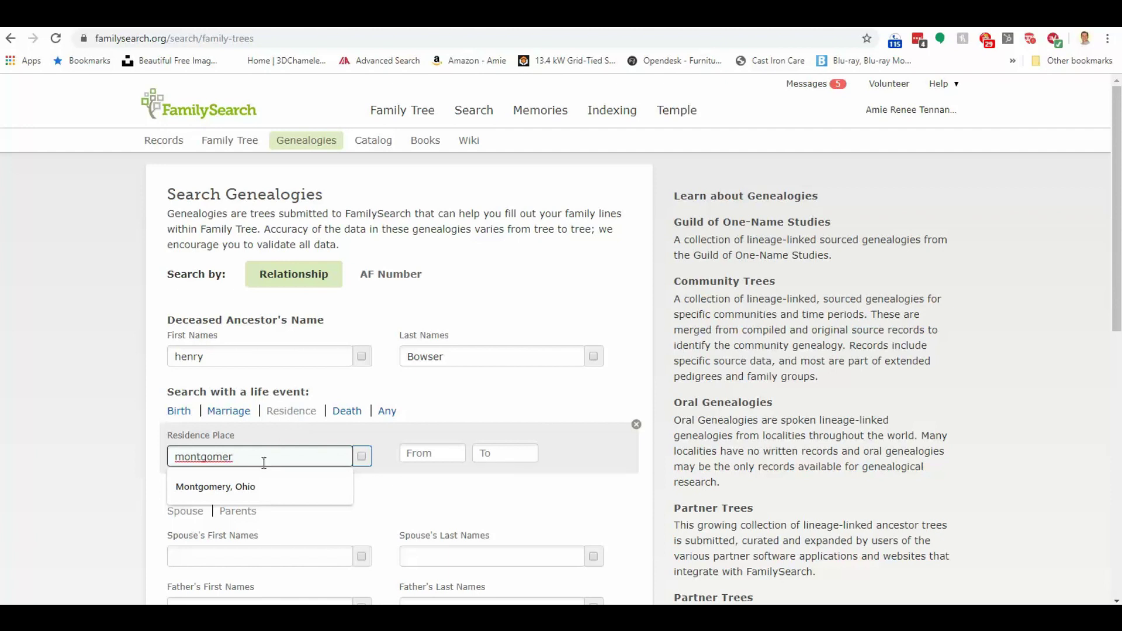
left_click(249, 486)
left_click(268, 557)
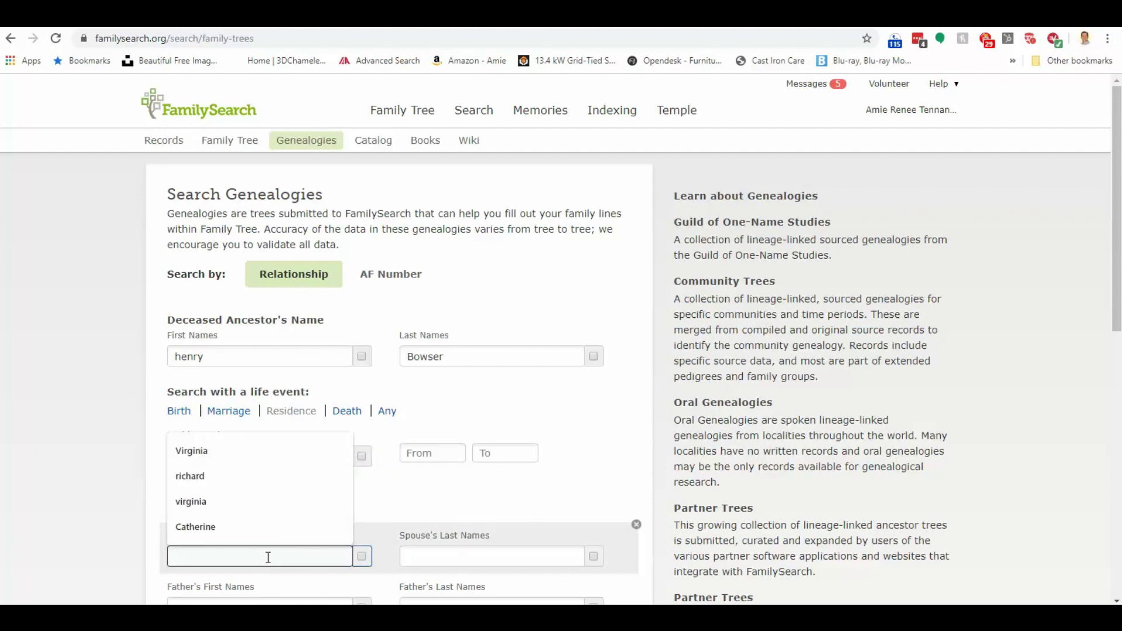
type("Ca")
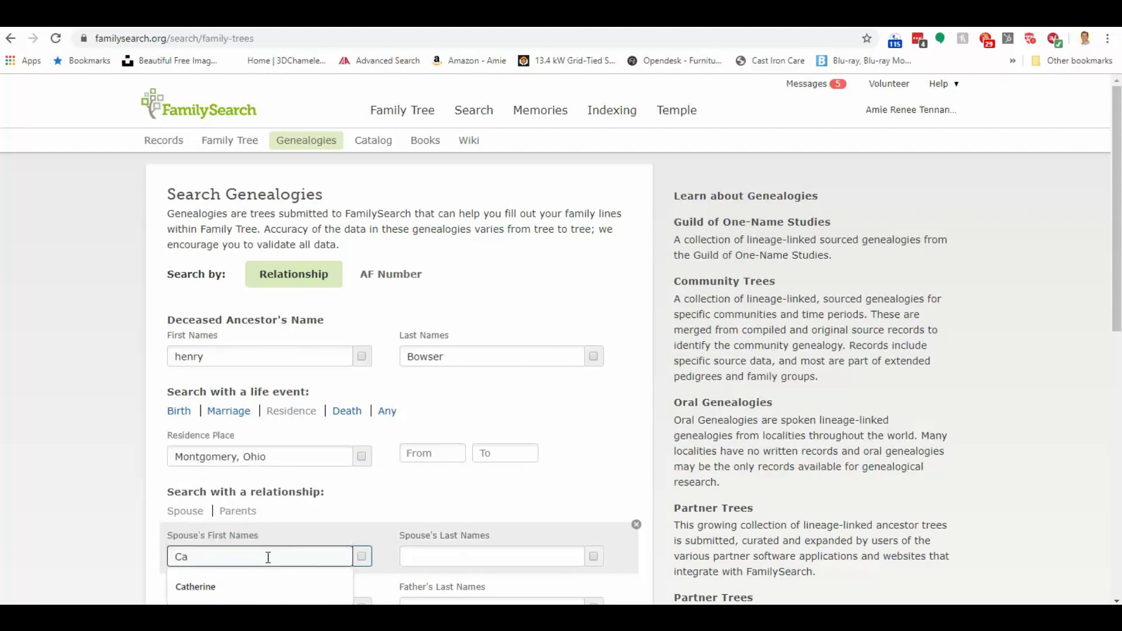
type("therine")
key("Tab")
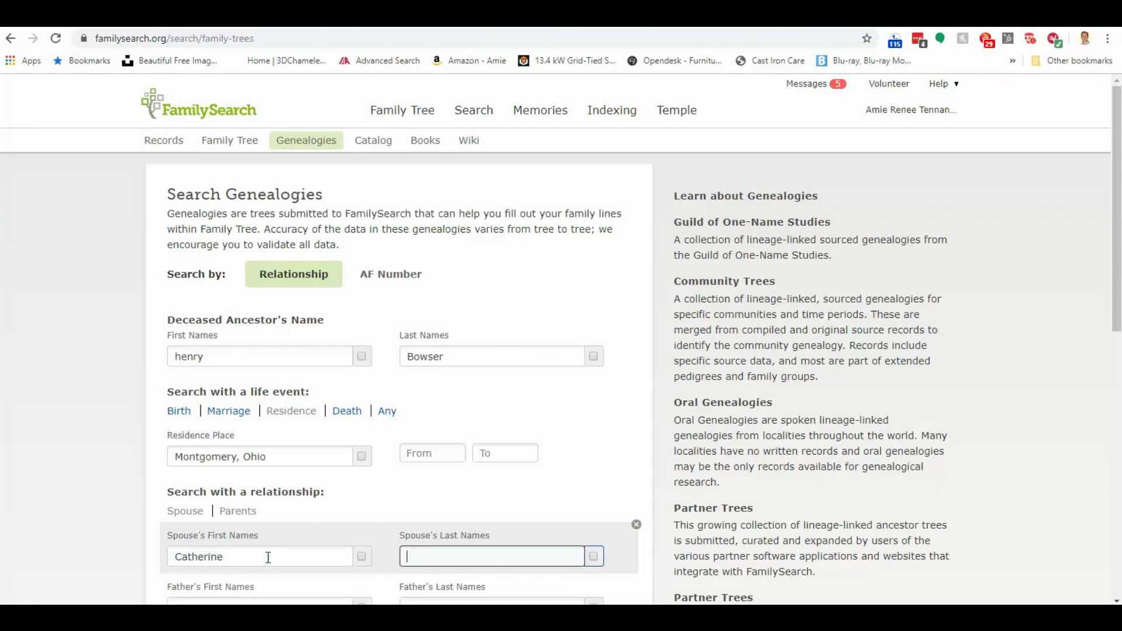
type("Long")
key("Return")
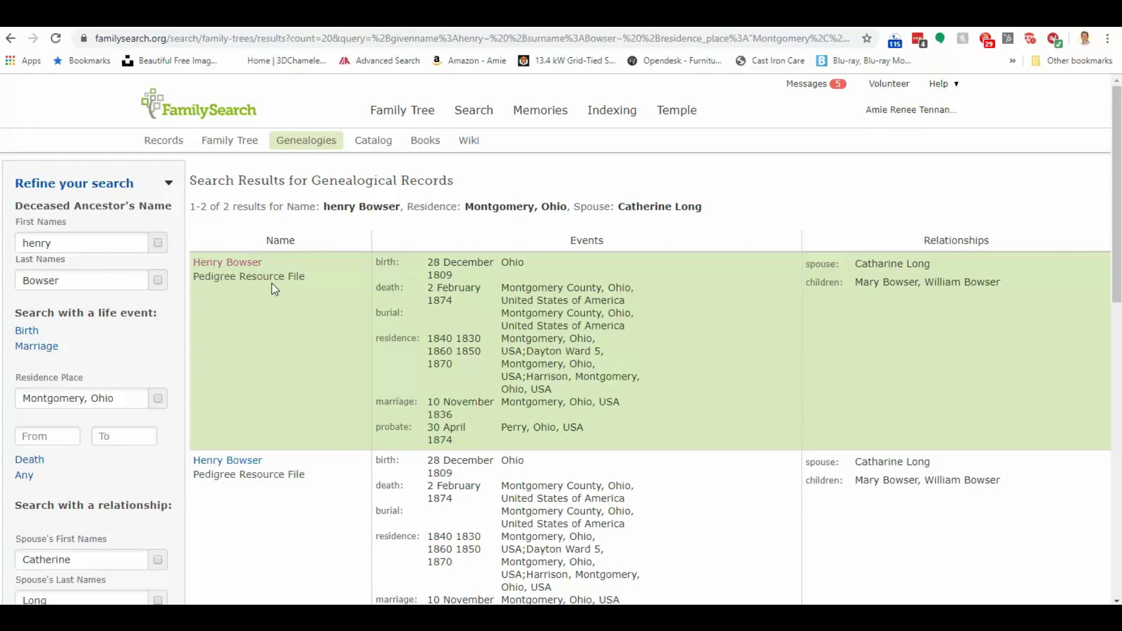
Step: Scroll past the two Pedigree Resource File matches and open Henry Bowser's 1836 marriage record
scroll(290, 429, "down", 1)
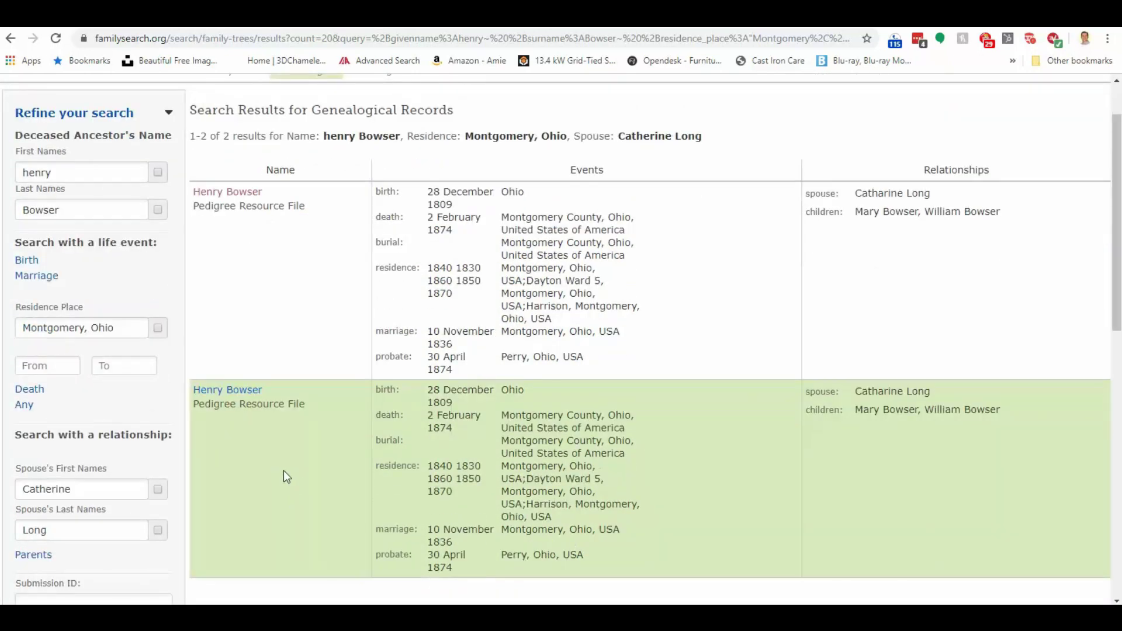
scroll(282, 471, "down", 2)
scroll(282, 471, "down", 2)
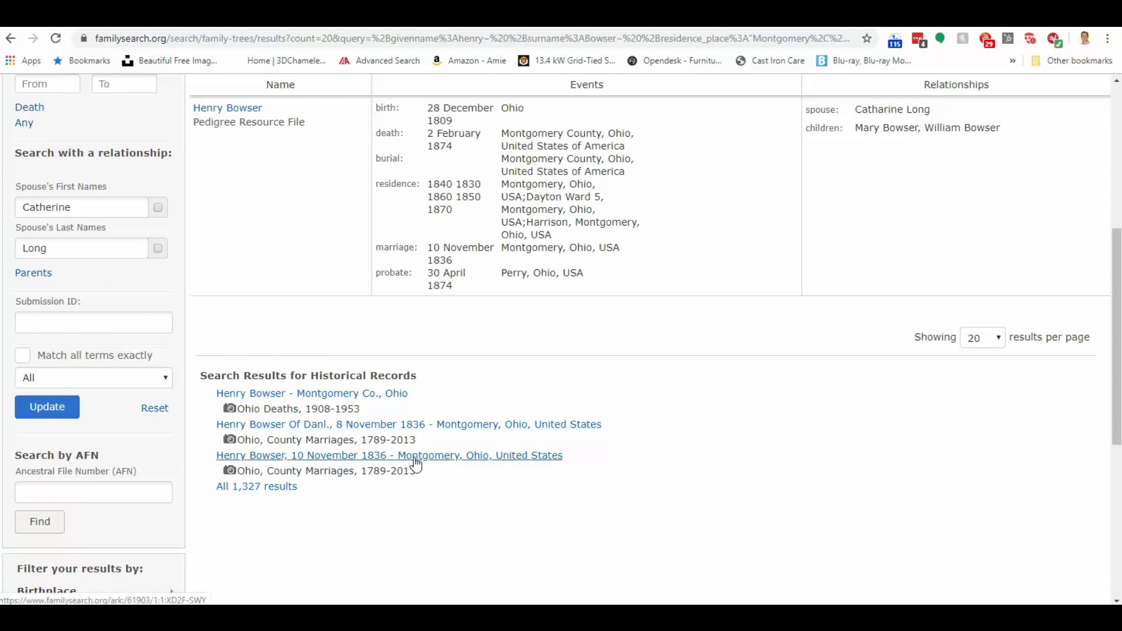
left_click(412, 462)
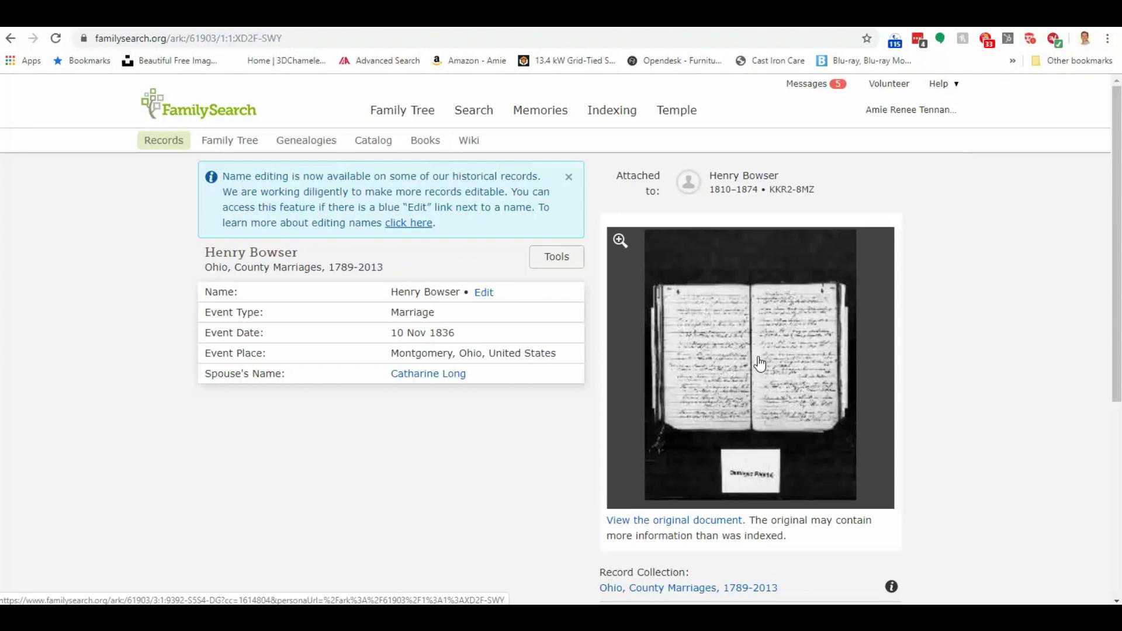
Step: Open the Memories Gallery from the Memories menu
mouse_move(571, 109)
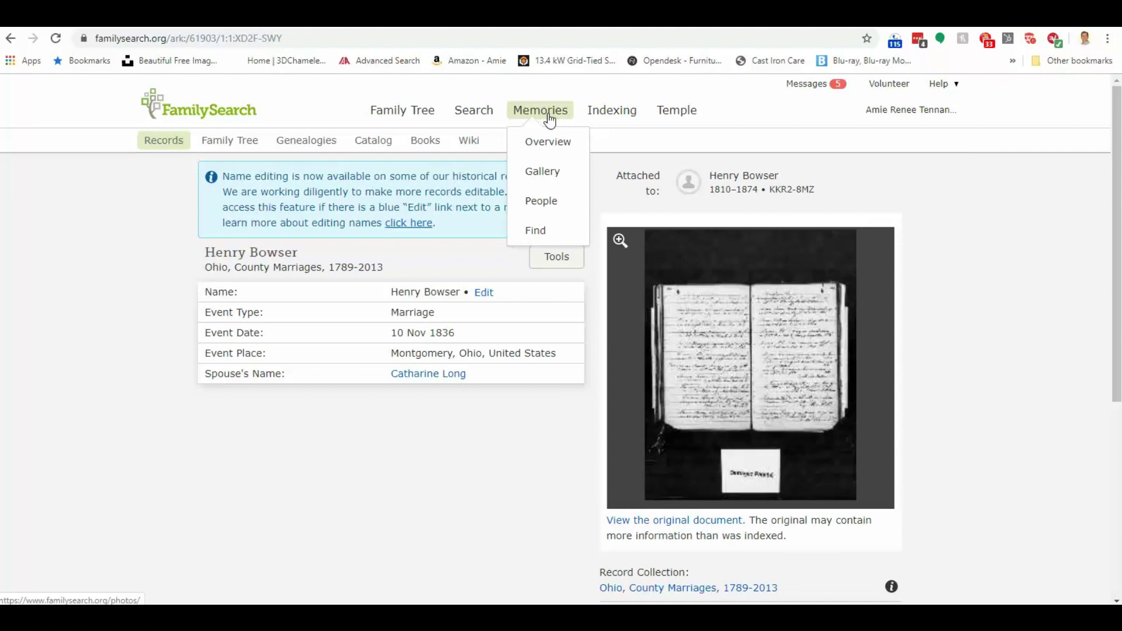
left_click(543, 173)
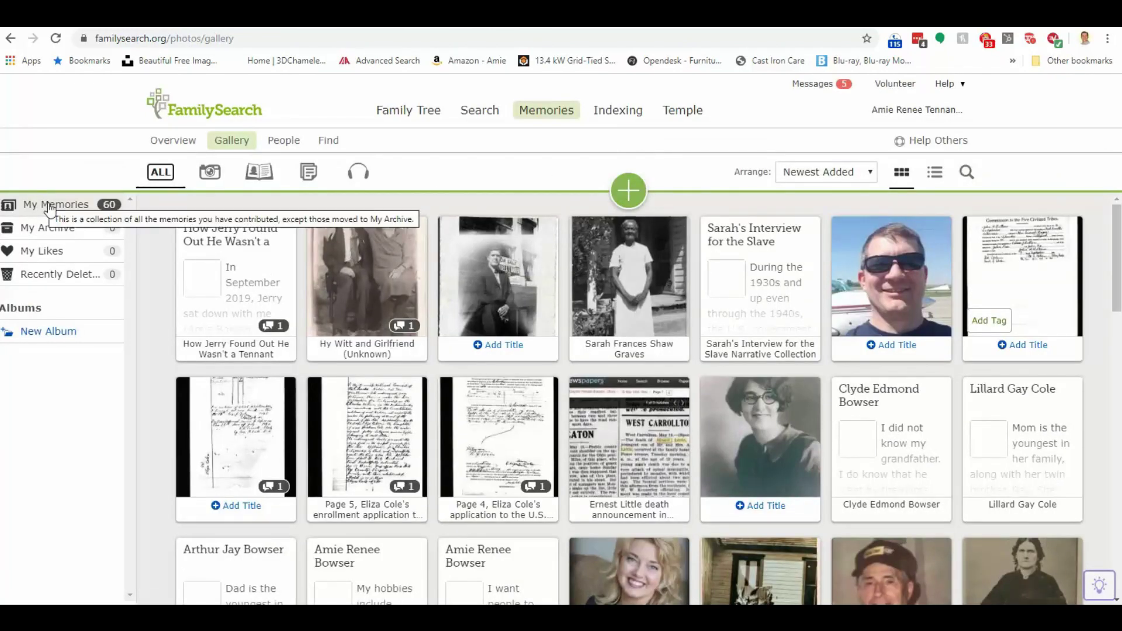
Step: Browse the 60 Memories Gallery thumbnails and return to the top
scroll(201, 280, "down", 4)
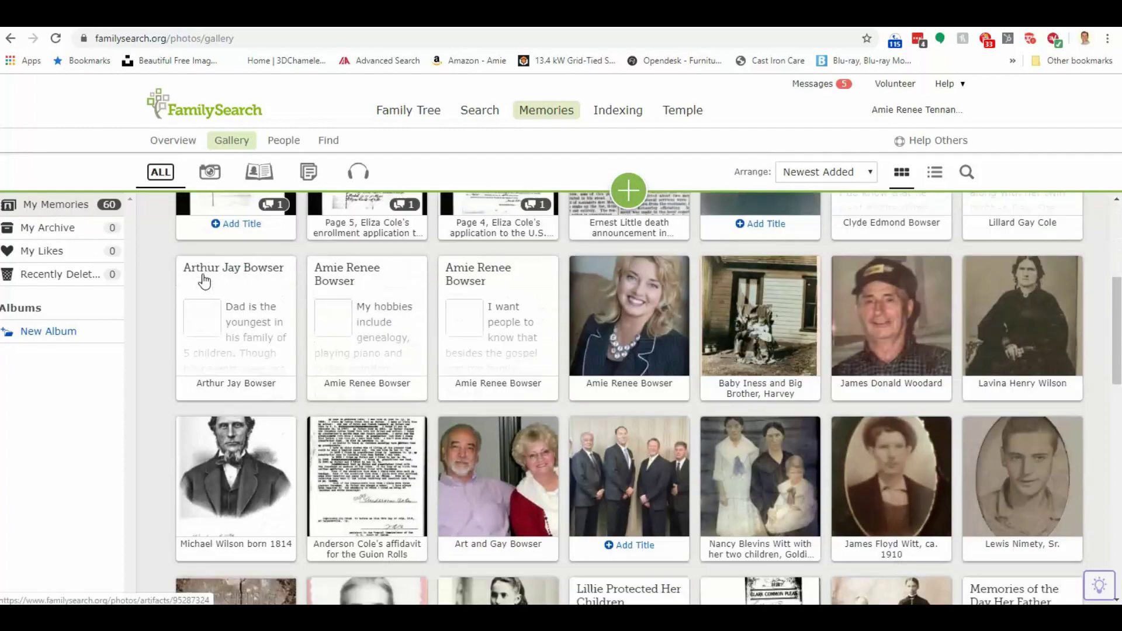
scroll(204, 280, "down", 9)
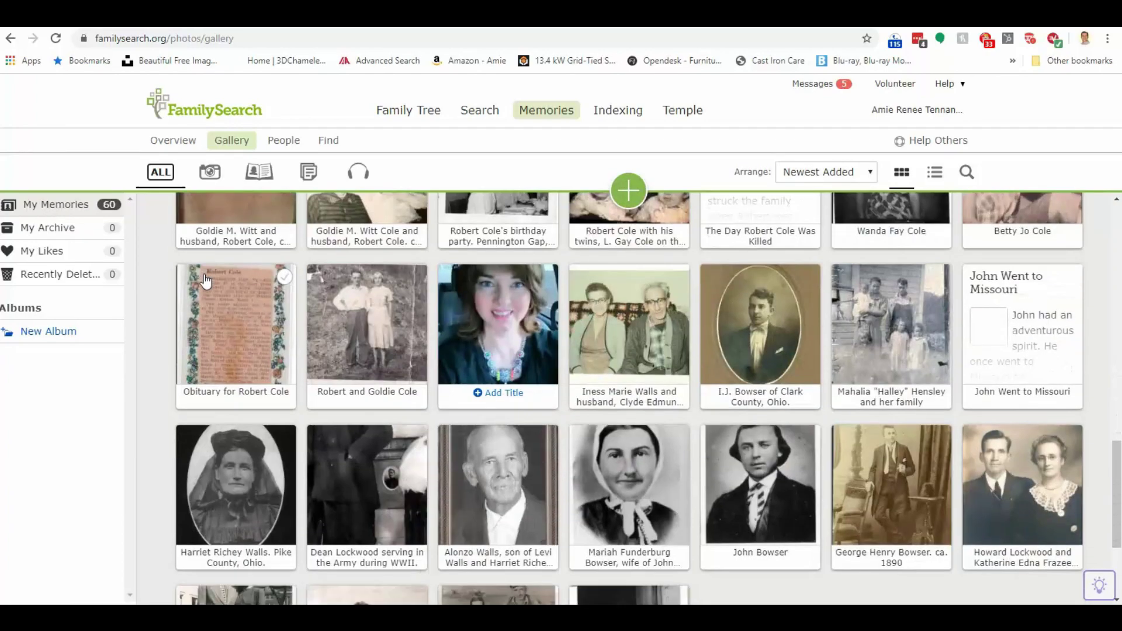
scroll(206, 281, "down", 3)
scroll(205, 281, "up", 6)
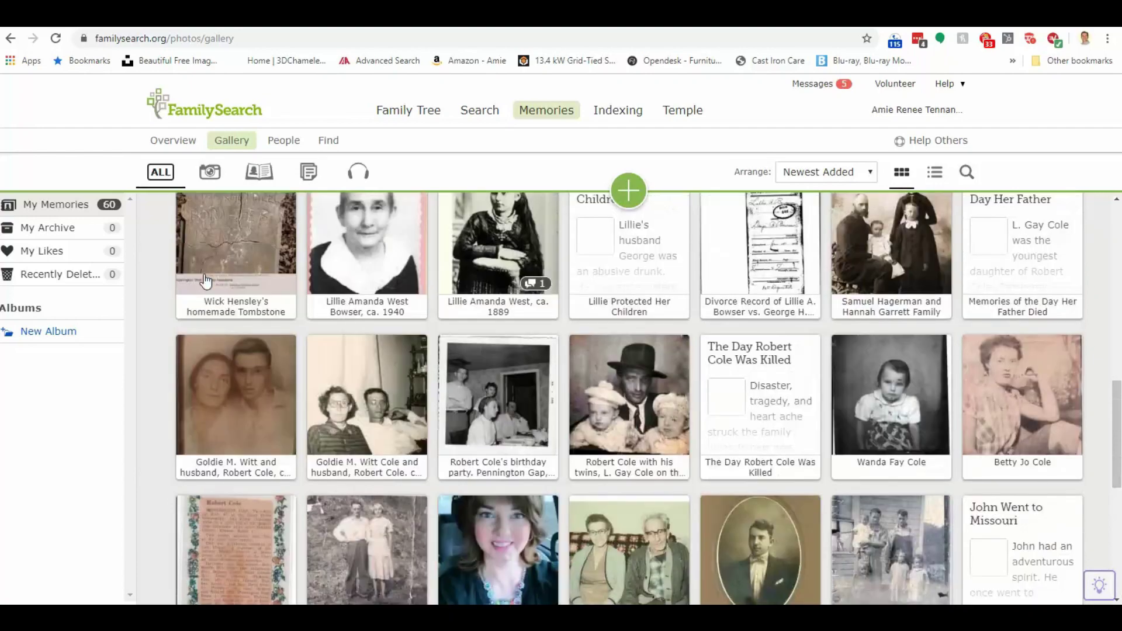
scroll(206, 281, "up", 9)
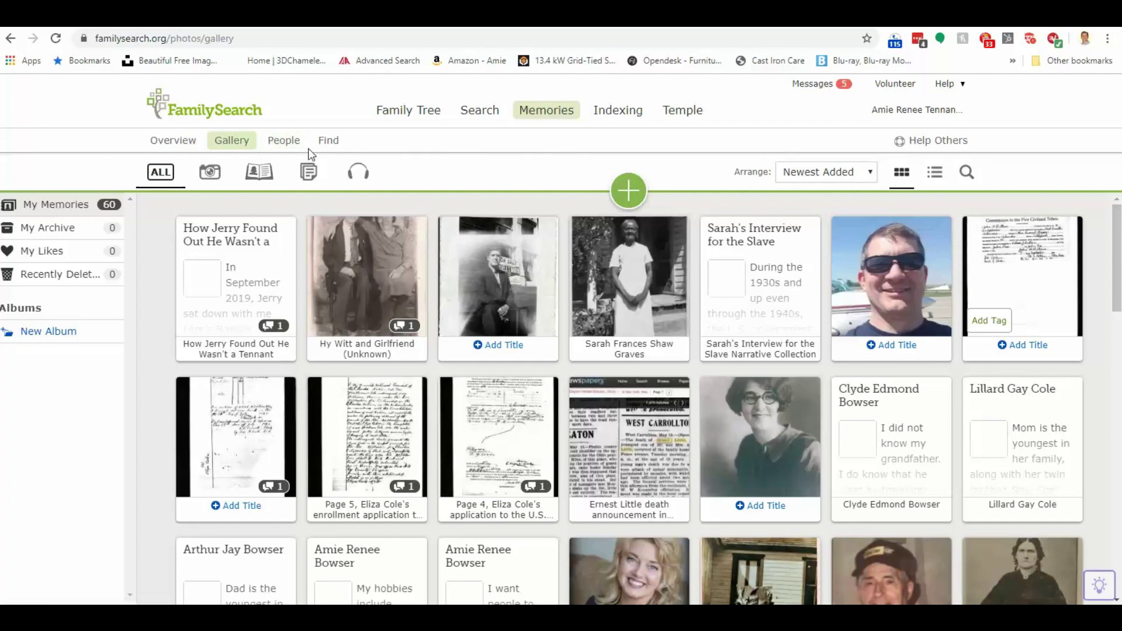
left_click(330, 142)
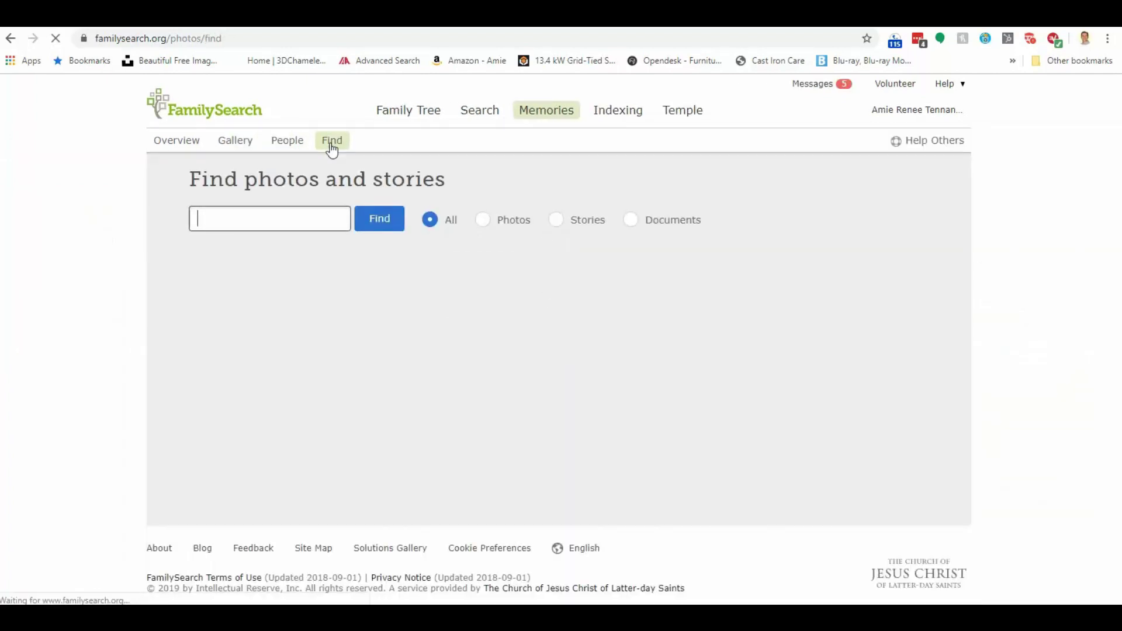
type("Bowser")
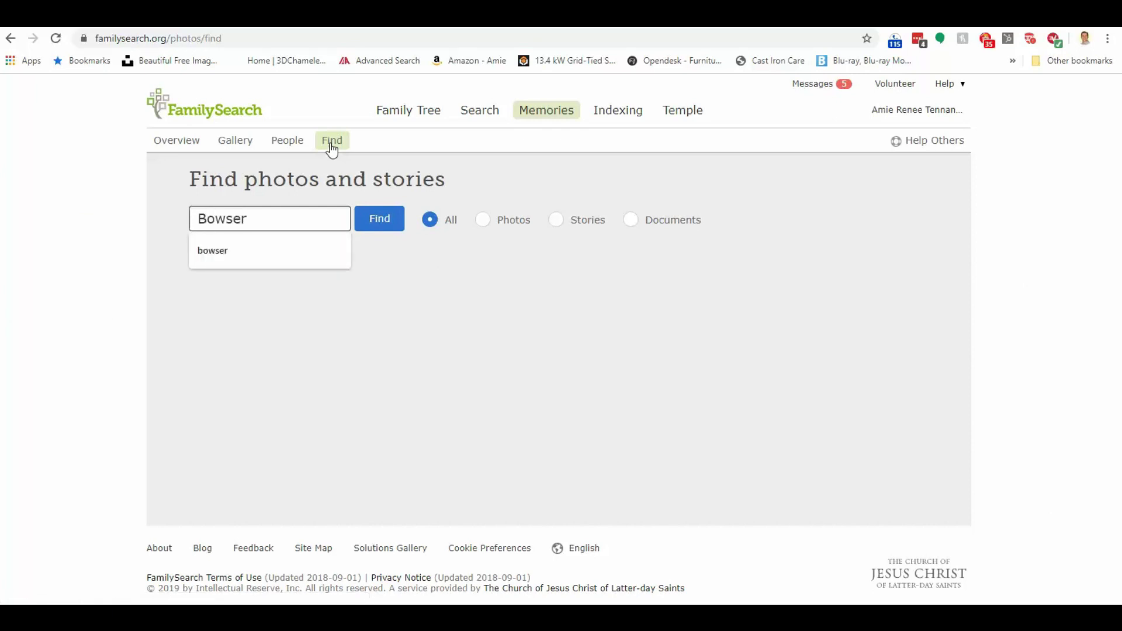
left_click(484, 222)
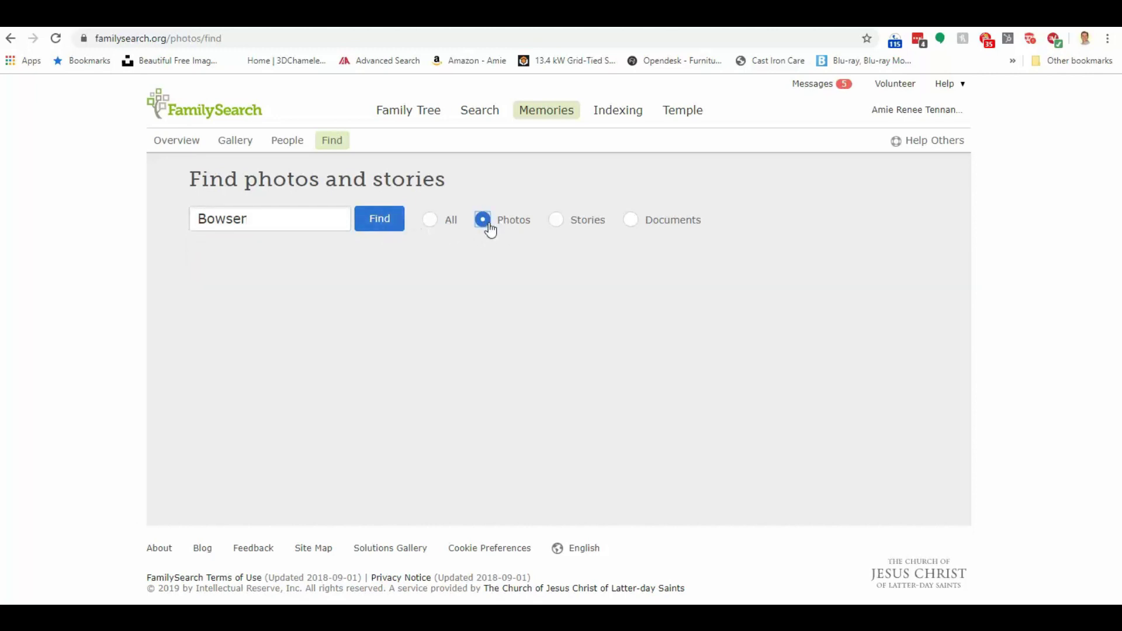
left_click(389, 221)
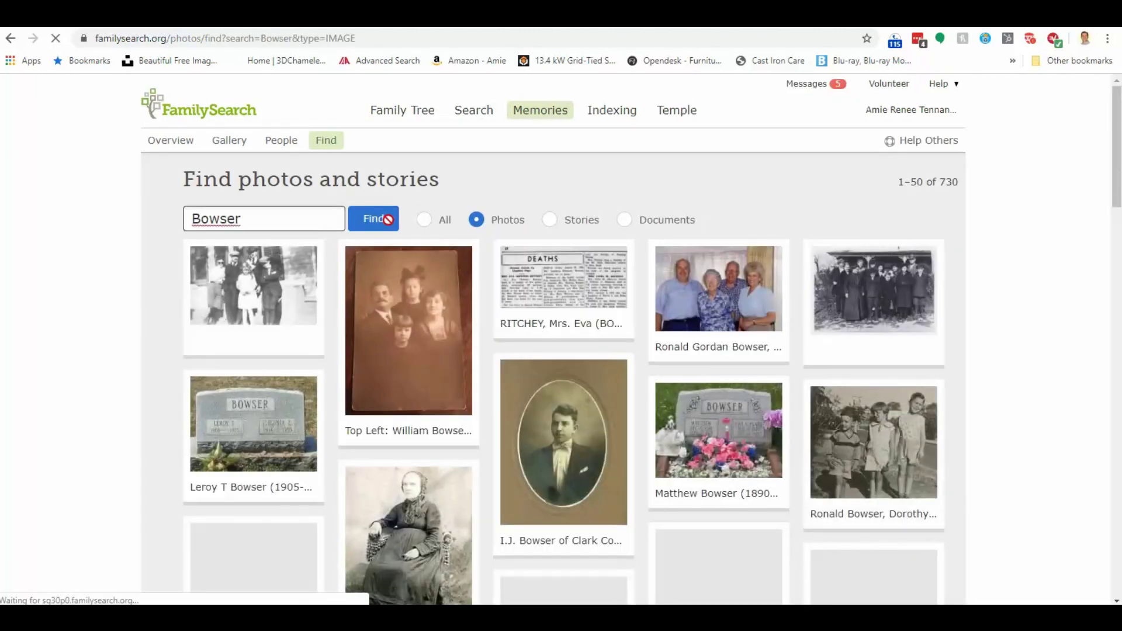
scroll(391, 276, "down", 2)
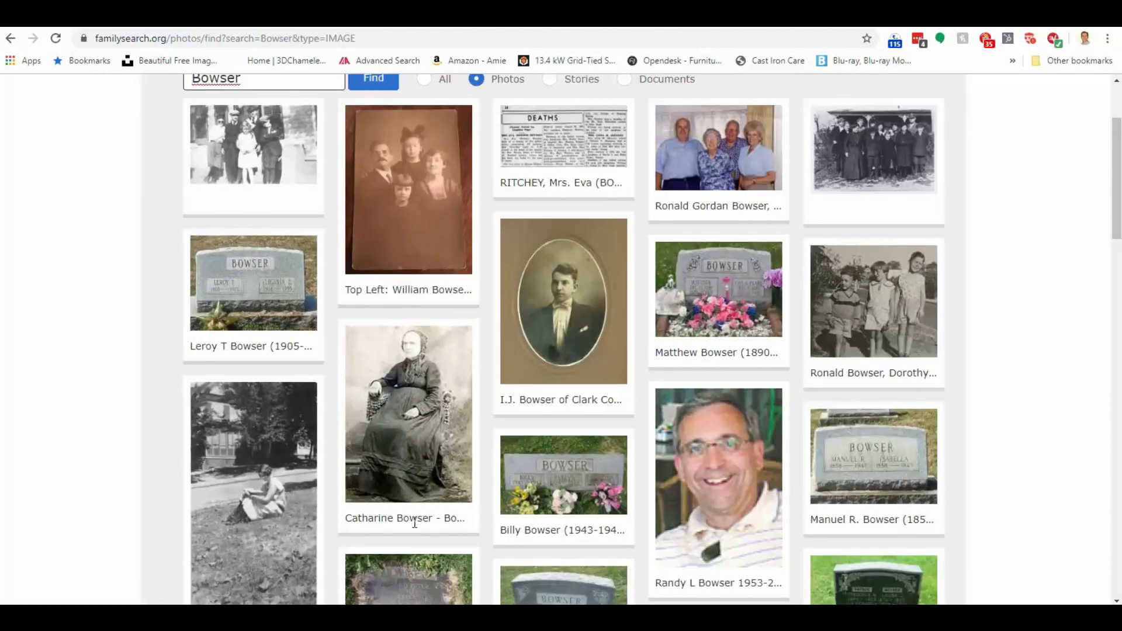
left_click(411, 409)
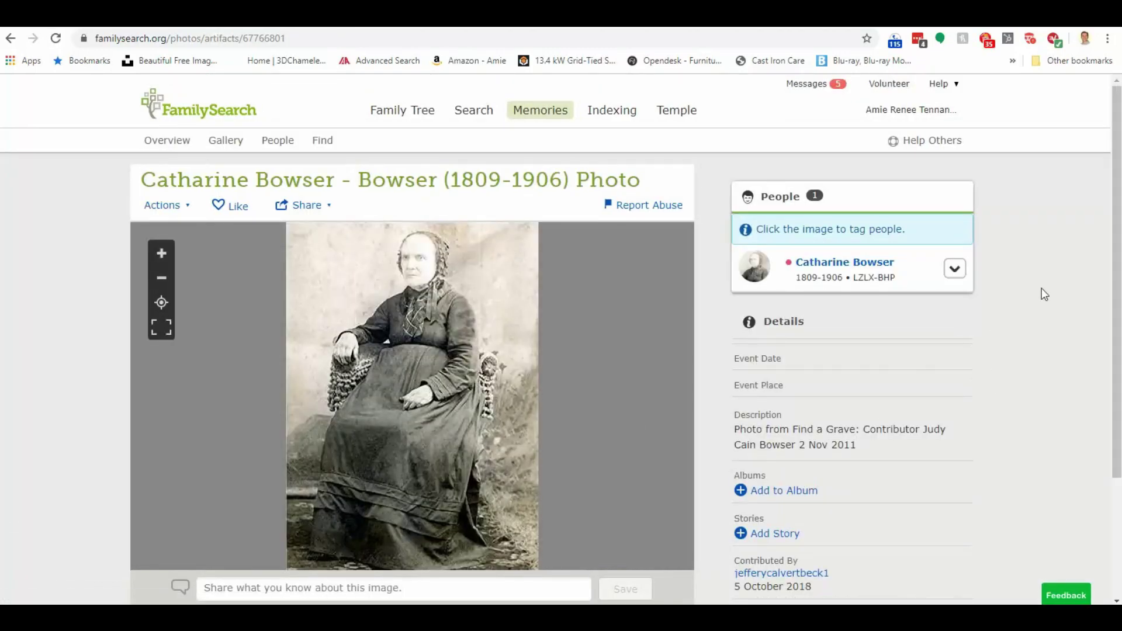
Step: Review the Catharine Bowser (1809-1906) photo and open her person page from her tag
scroll(1045, 294, "down", 1)
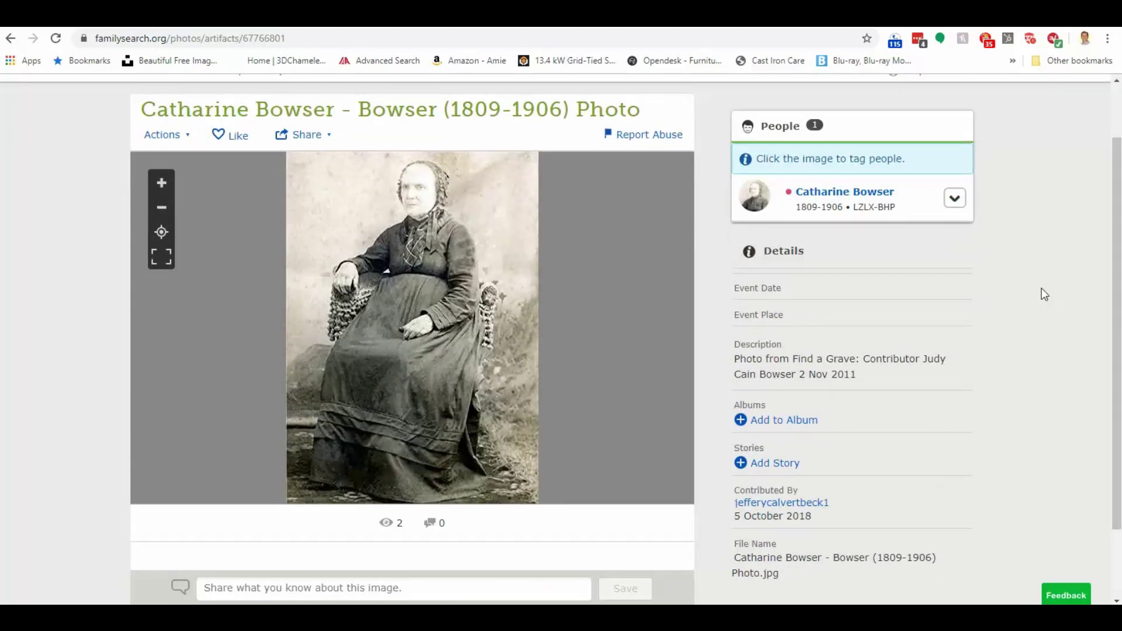
mouse_move(847, 215)
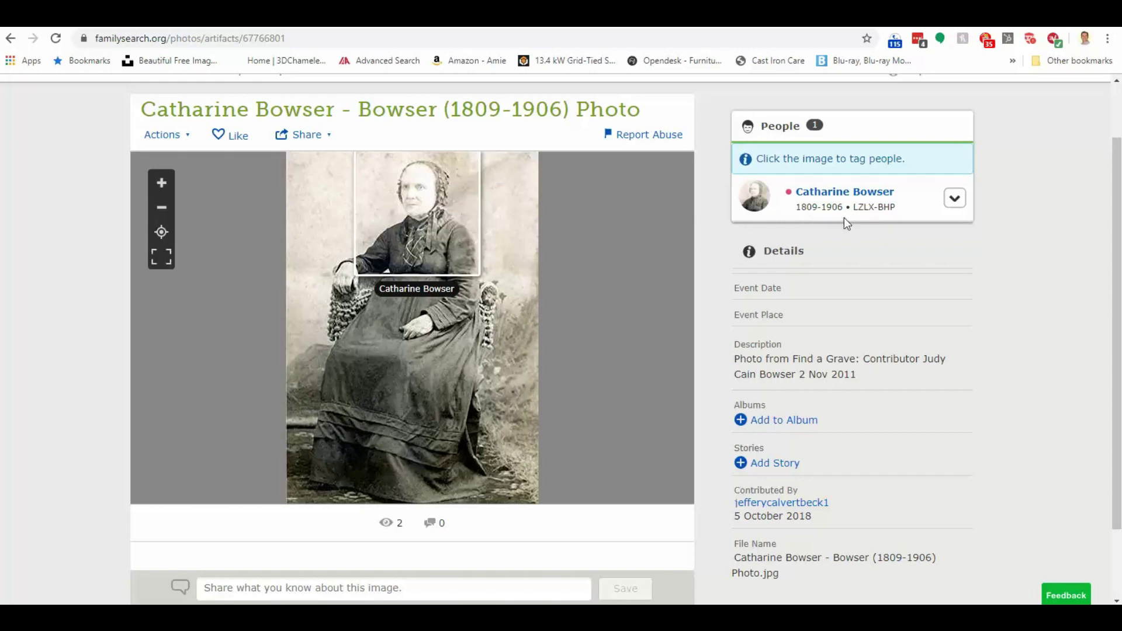
scroll(844, 217, "down", 1)
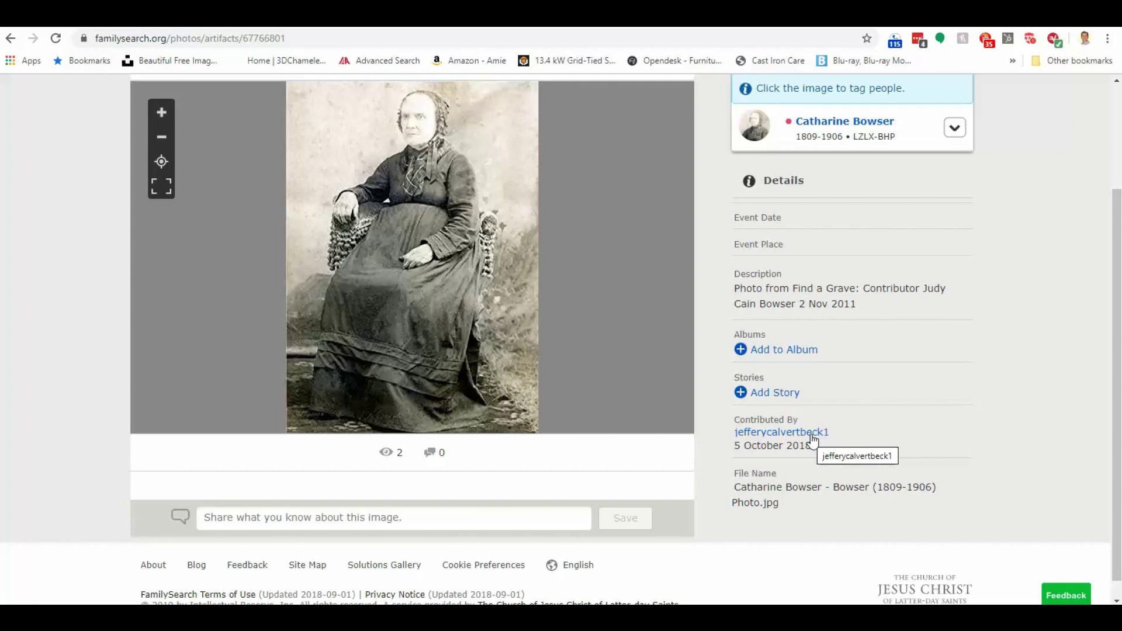
scroll(1015, 354, "up", 3)
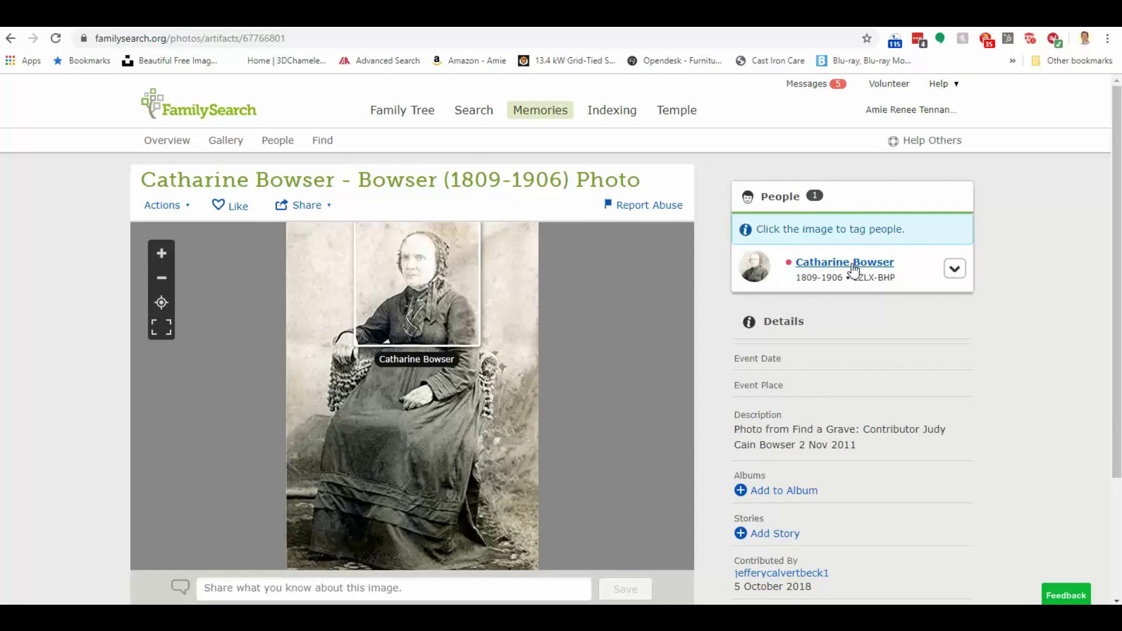
mouse_move(853, 270)
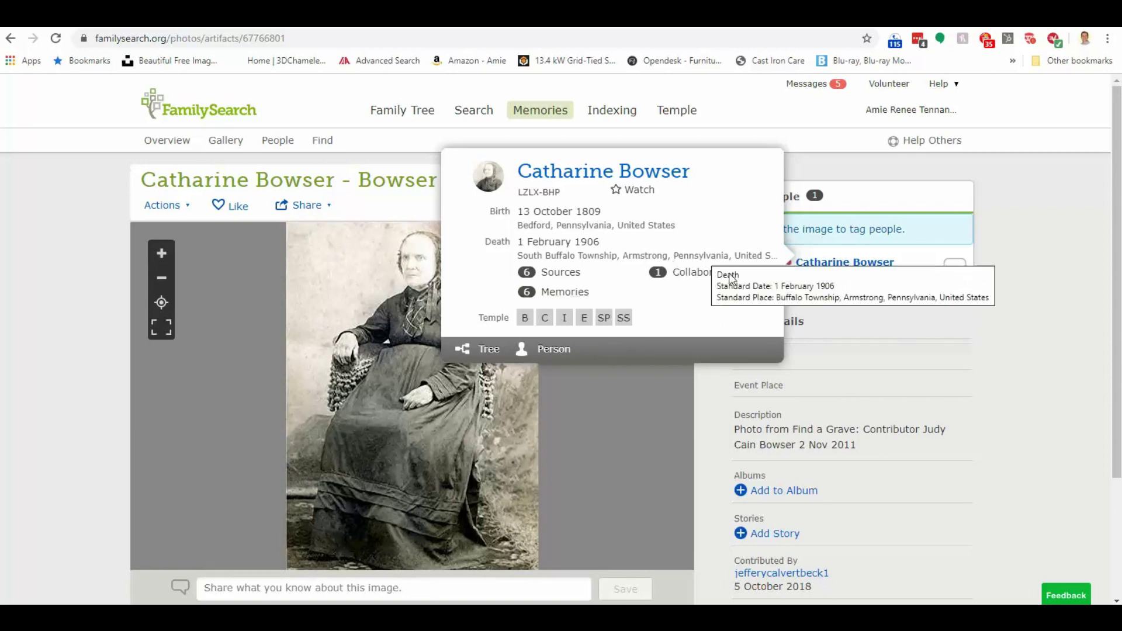
left_click(546, 350)
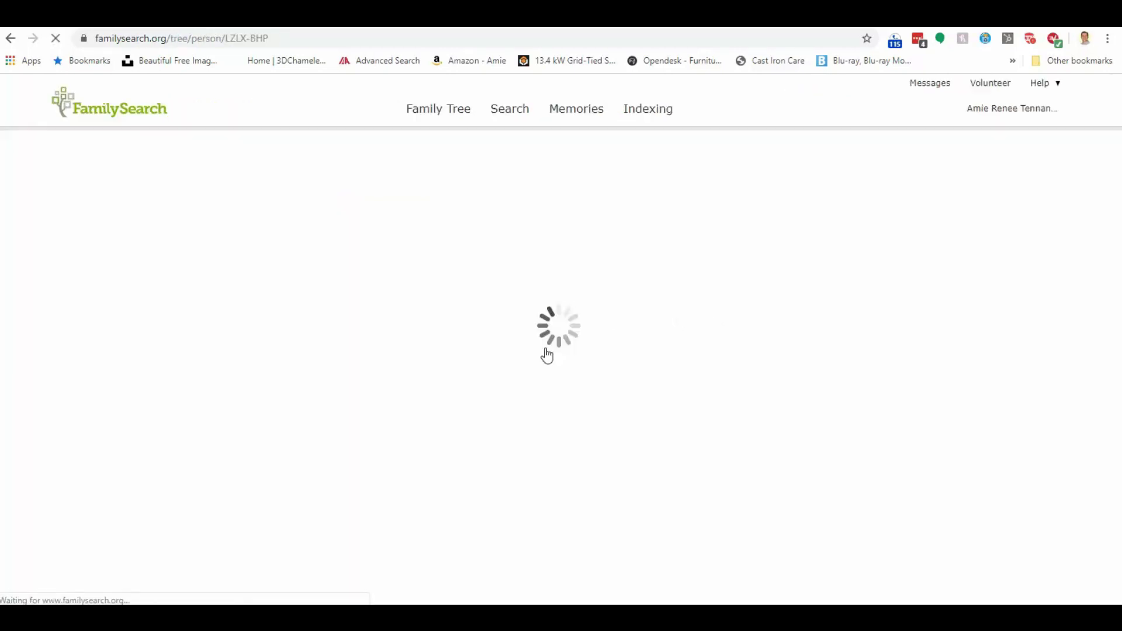
Step: Review Catharine's spouse, parents and 14 children, then return to her photo page
scroll(546, 355, "down", 5)
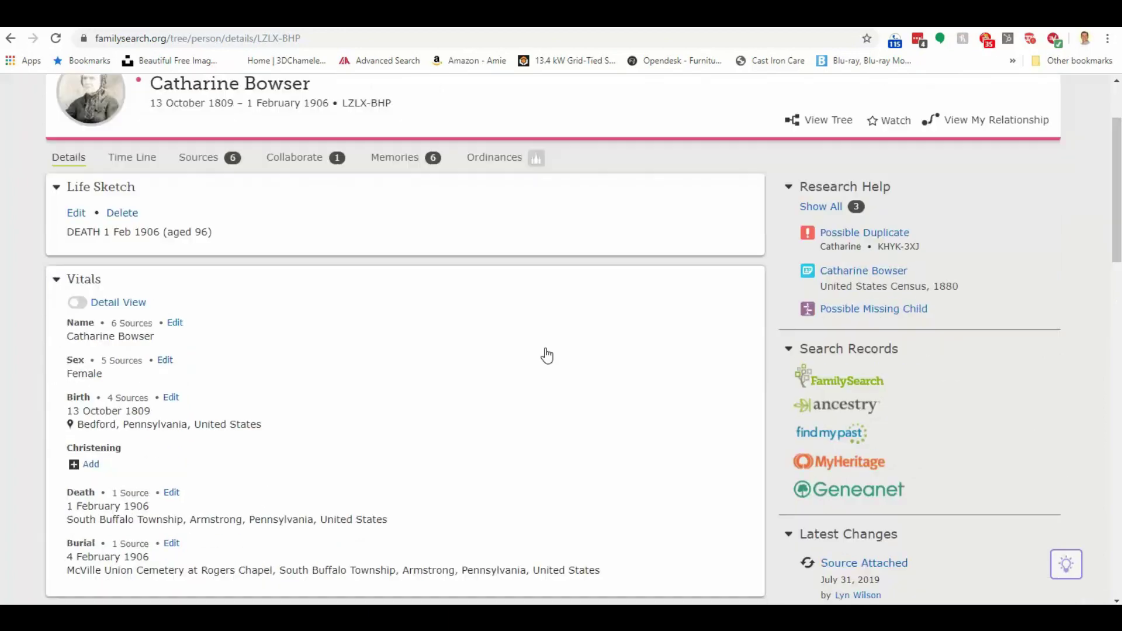
scroll(546, 356, "down", 8)
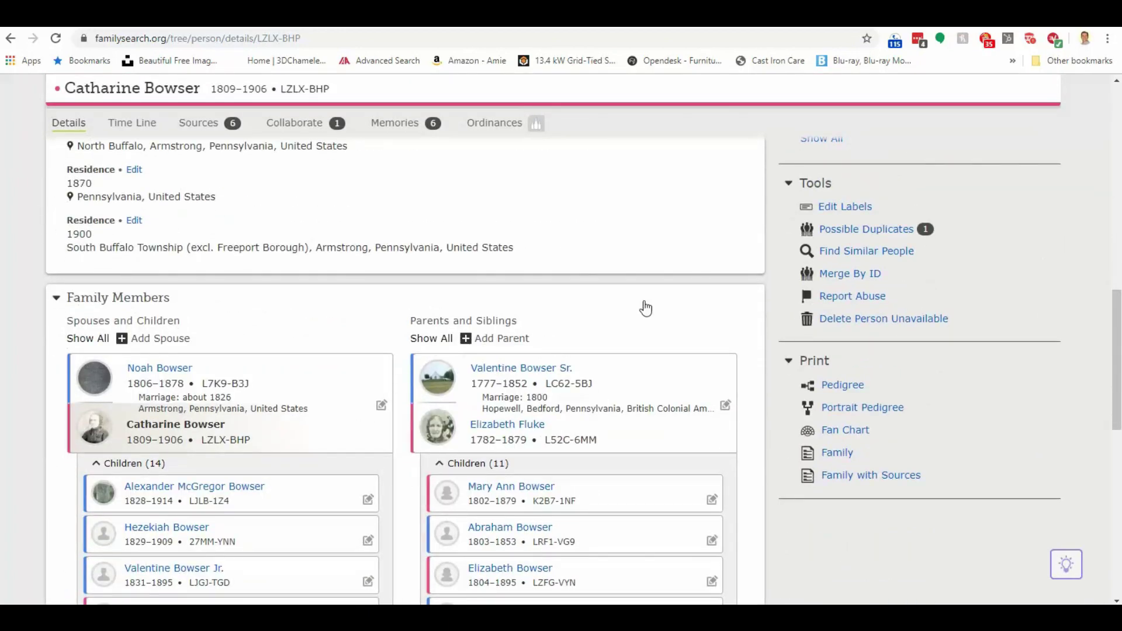
scroll(645, 308, "down", 1)
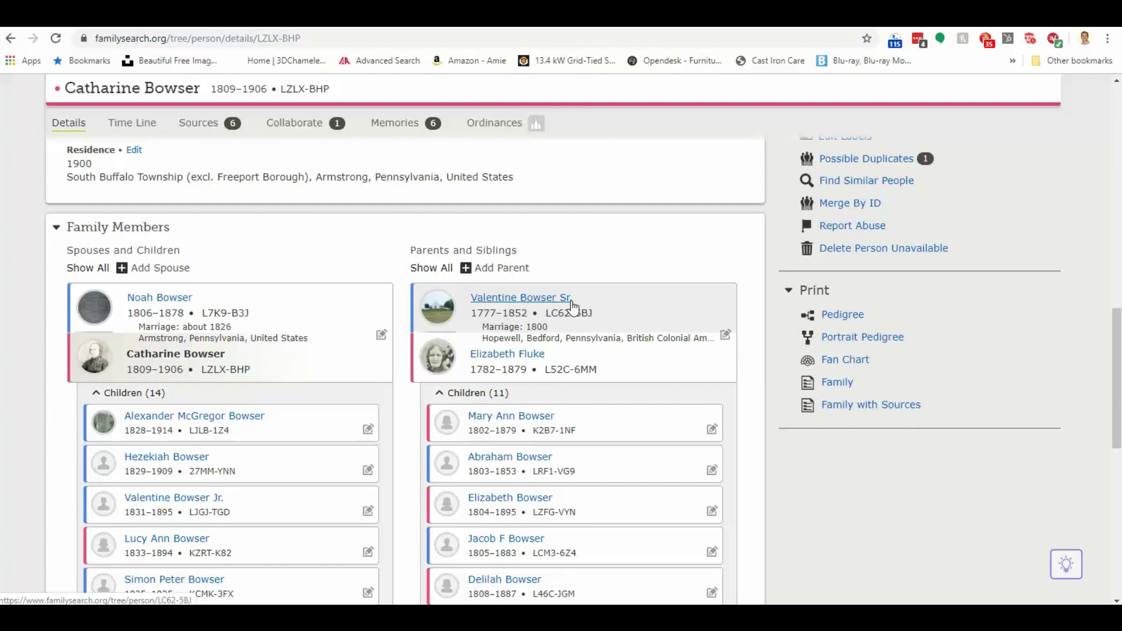
scroll(570, 304, "down", 2)
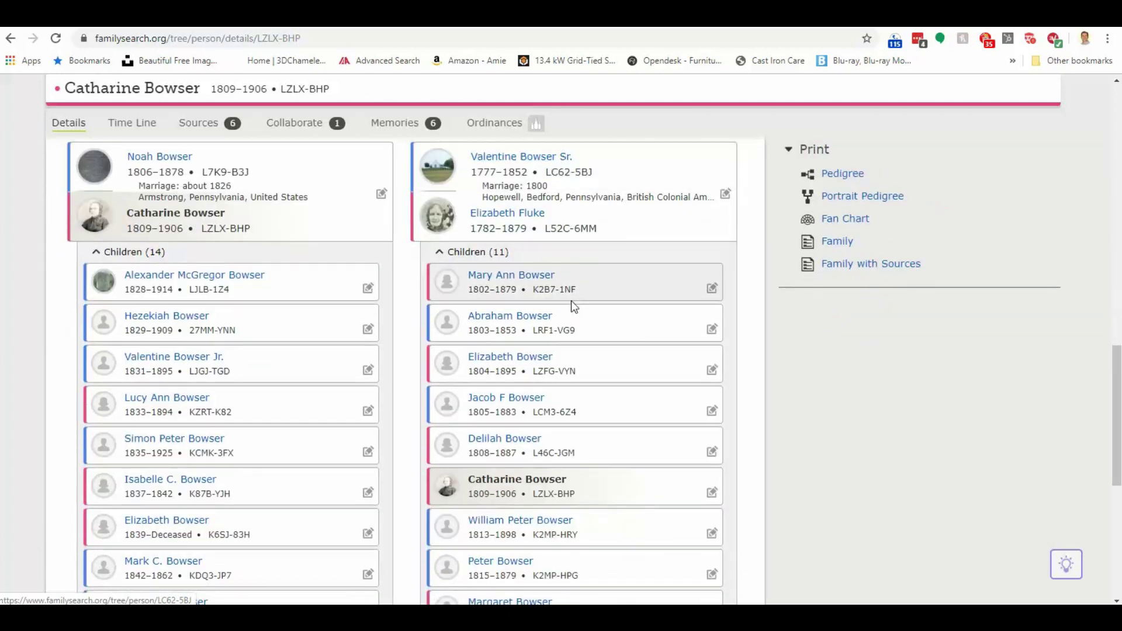
left_click(11, 39)
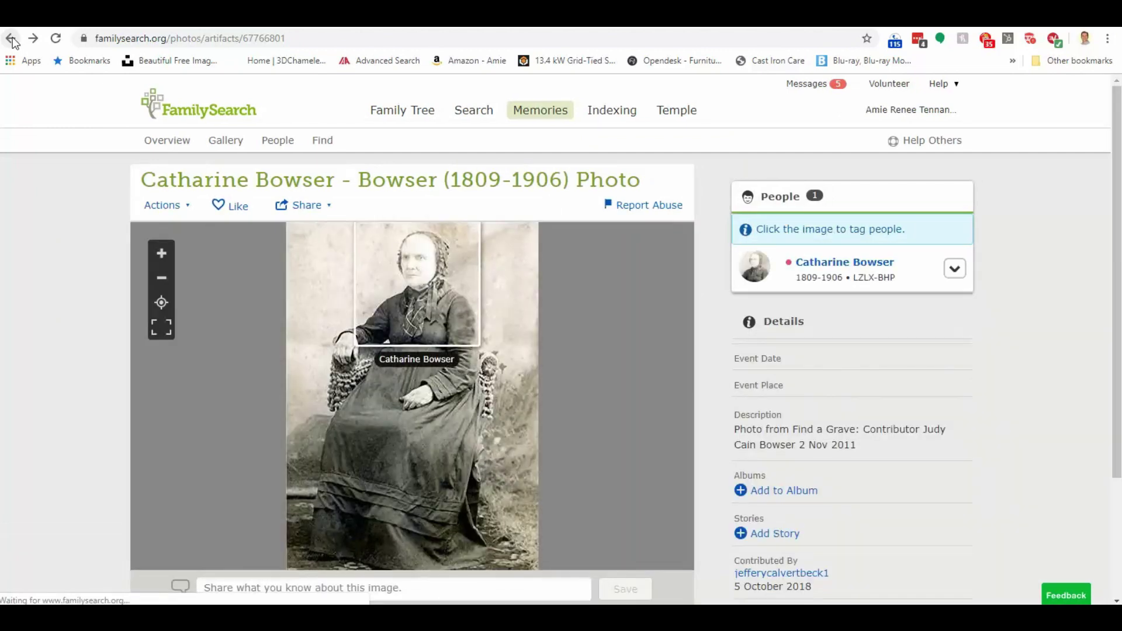
Step: Rerun the 'Bowser' photos-only search and browse through the 730 results
left_click(11, 39)
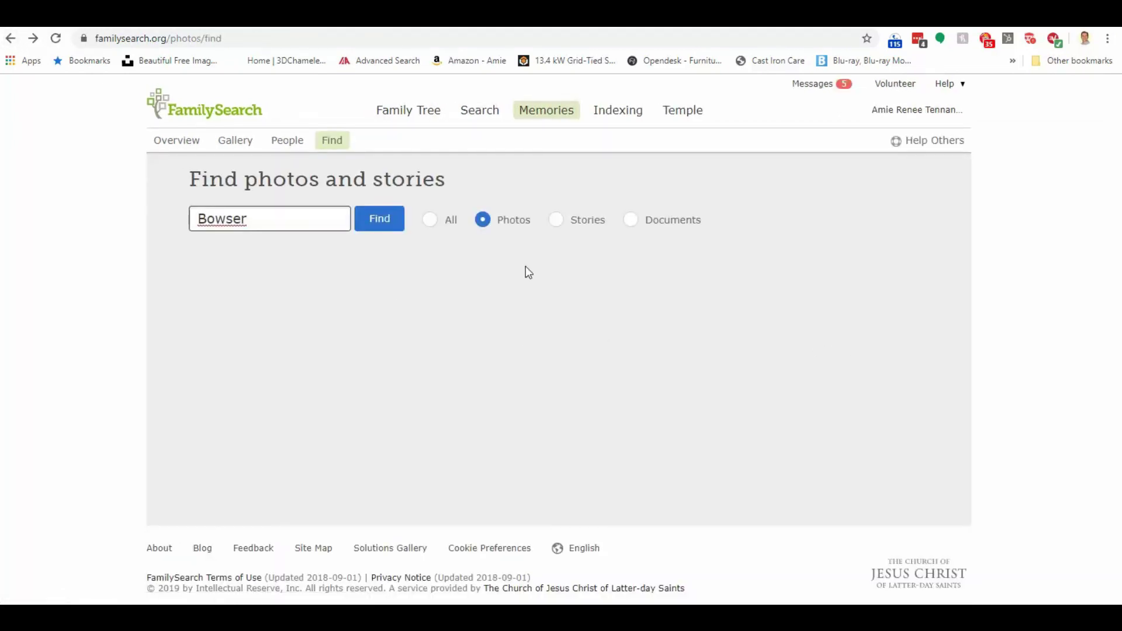
left_click(380, 221)
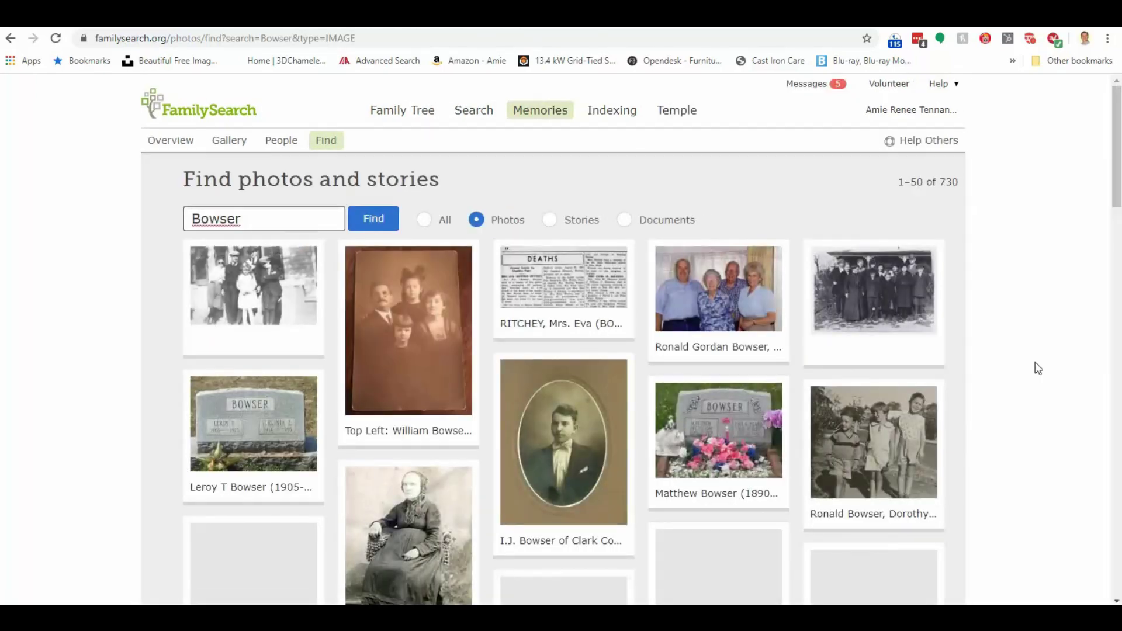
scroll(1036, 362, "down", 1)
scroll(1035, 363, "down", 7)
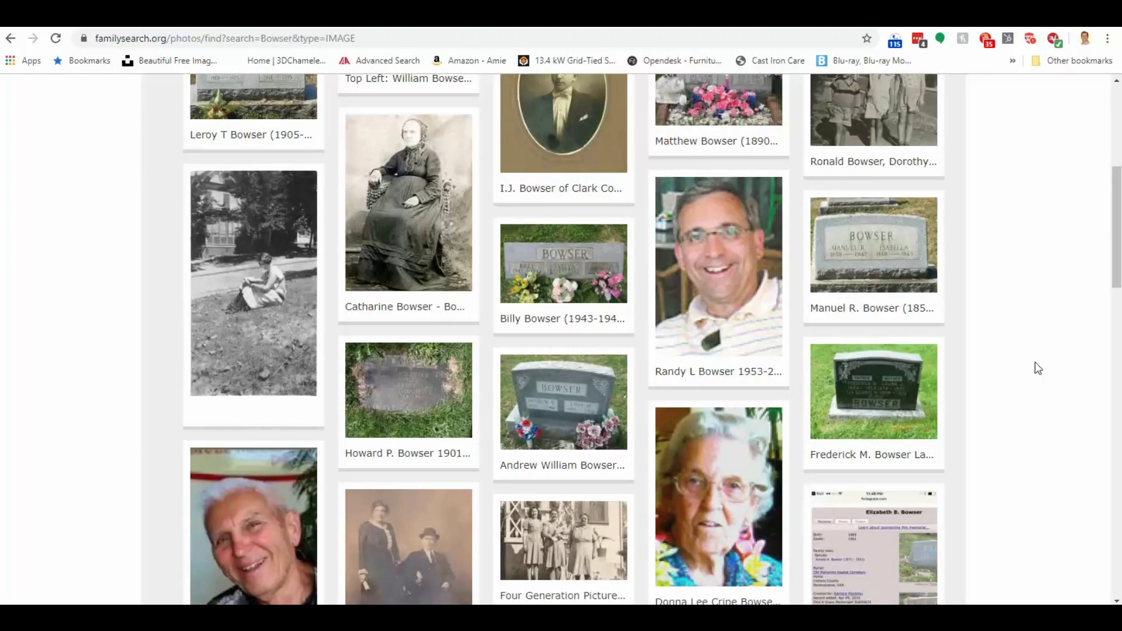
scroll(1038, 368, "down", 6)
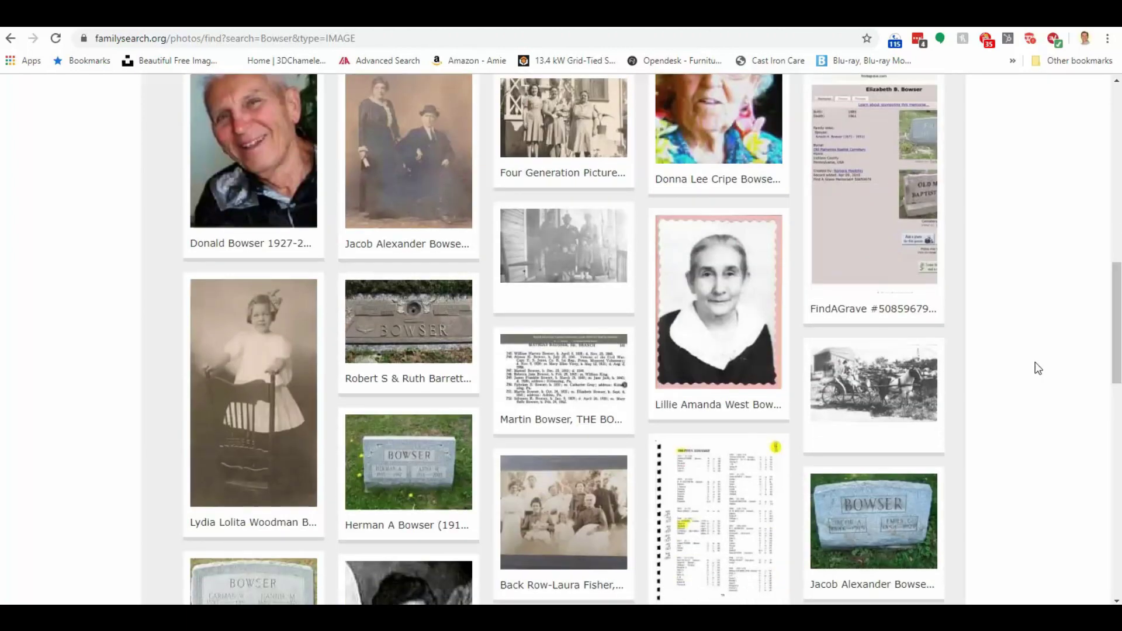
scroll(1038, 368, "down", 6)
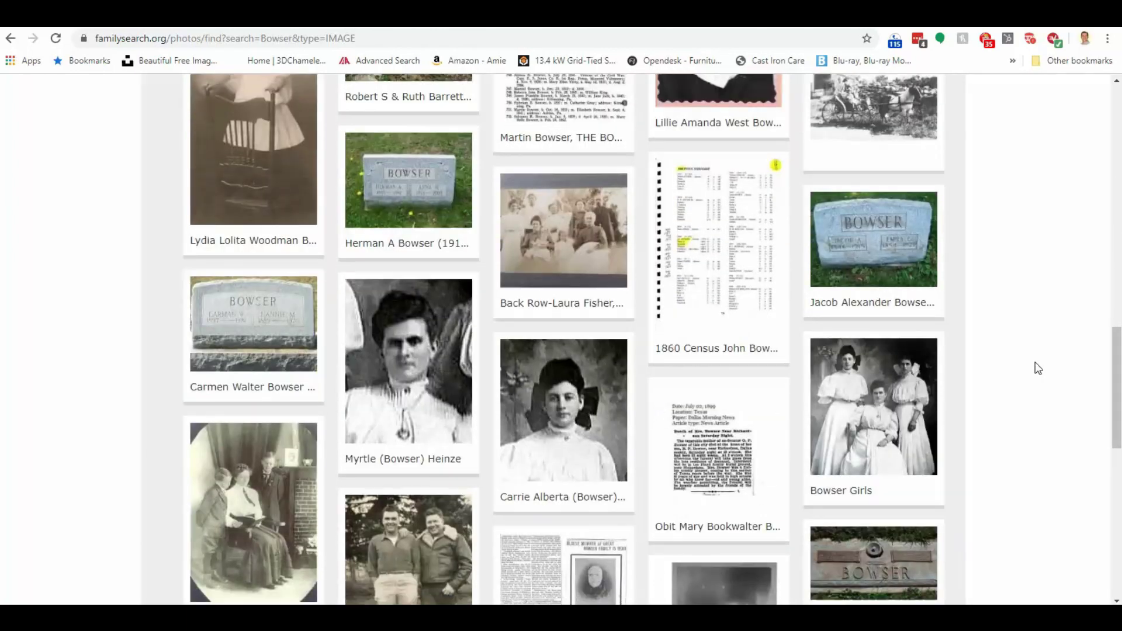
scroll(1038, 368, "down", 4)
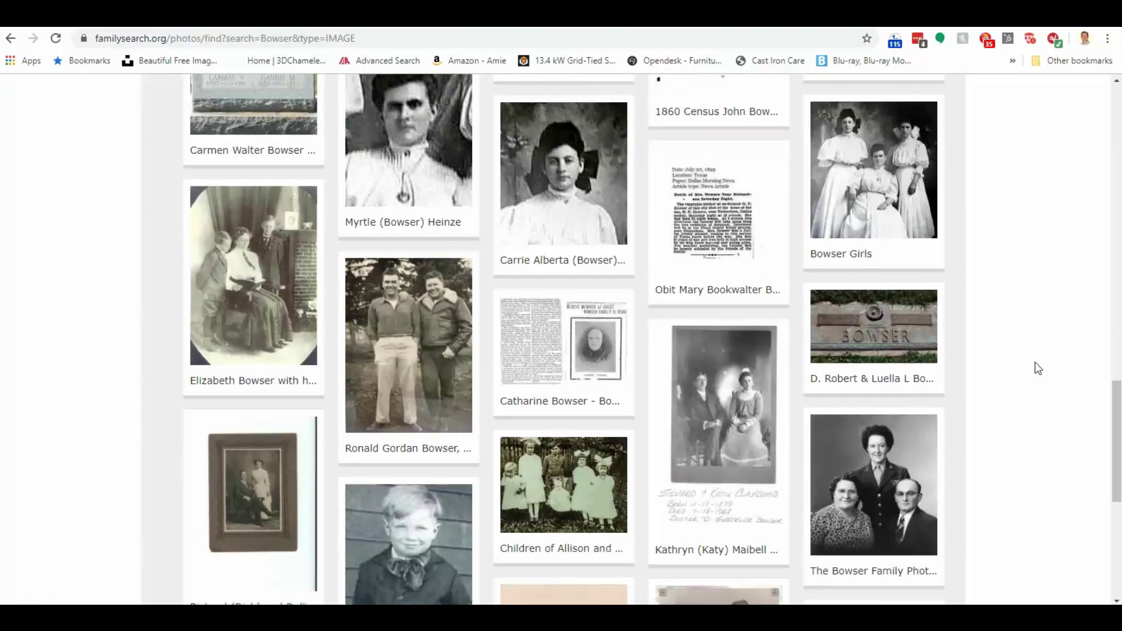
scroll(1038, 368, "down", 5)
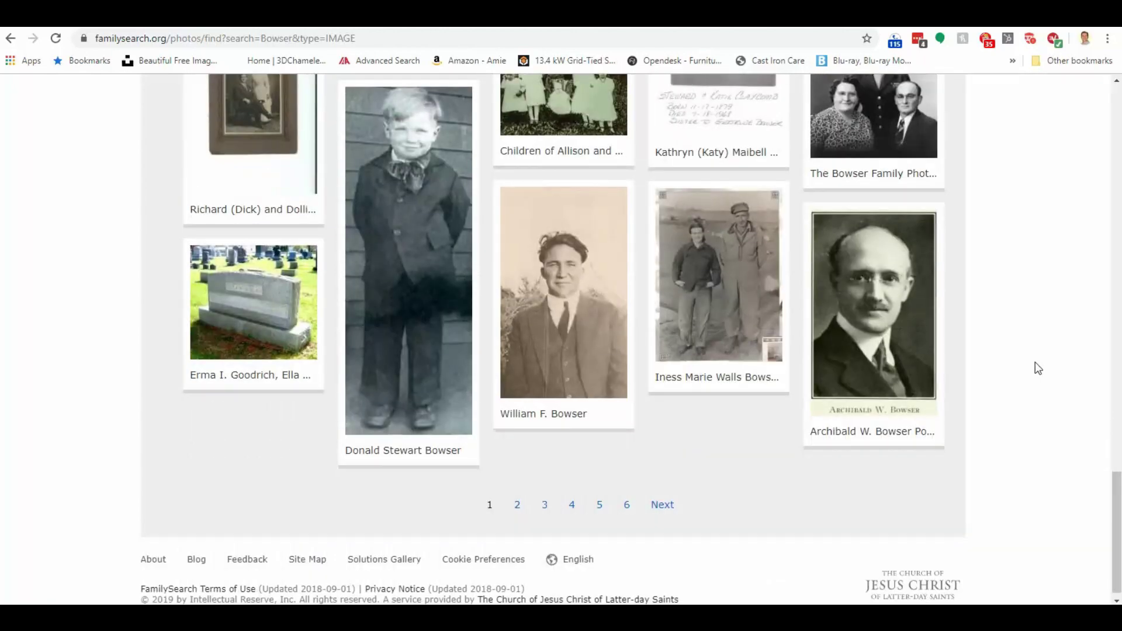
scroll(1035, 363, "up", 3)
left_click(567, 438)
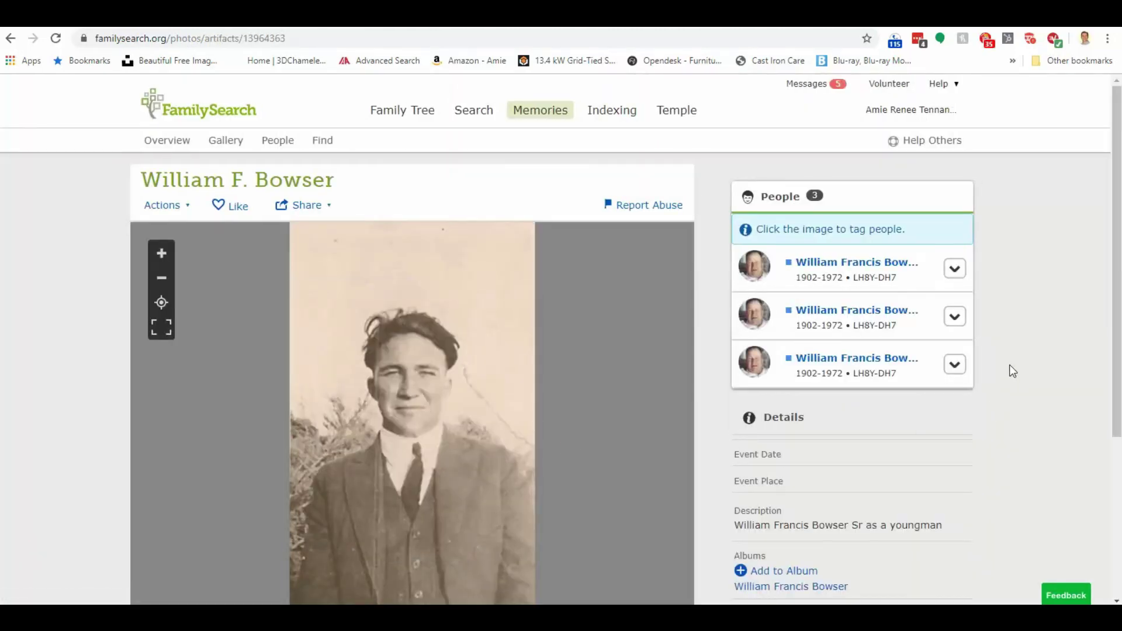
scroll(1012, 371, "down", 1)
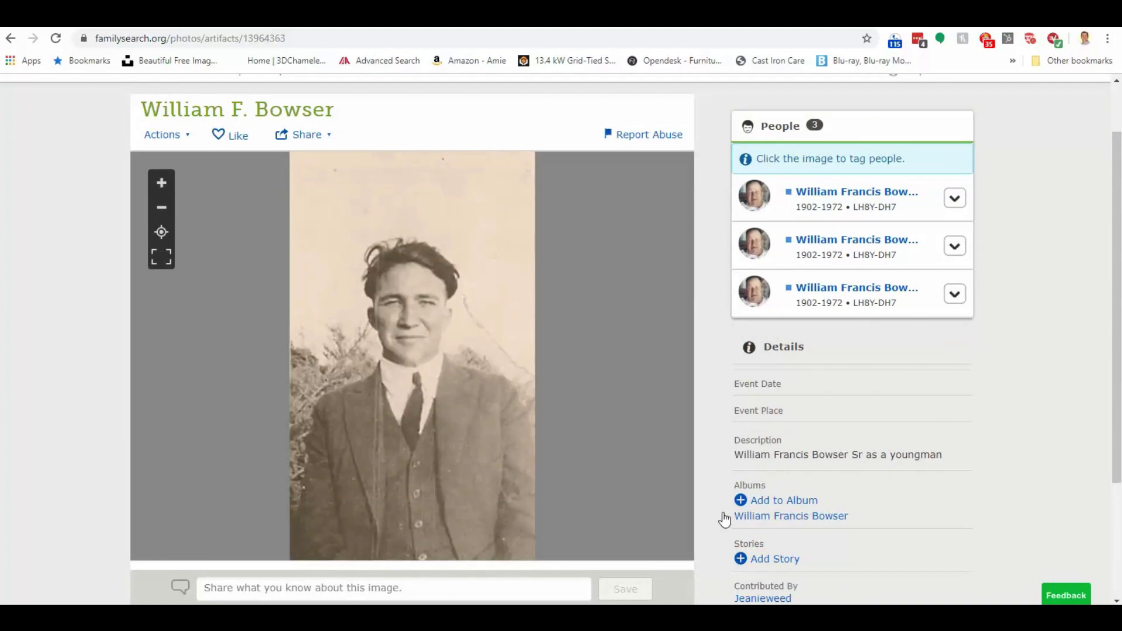
scroll(895, 458, "down", 2)
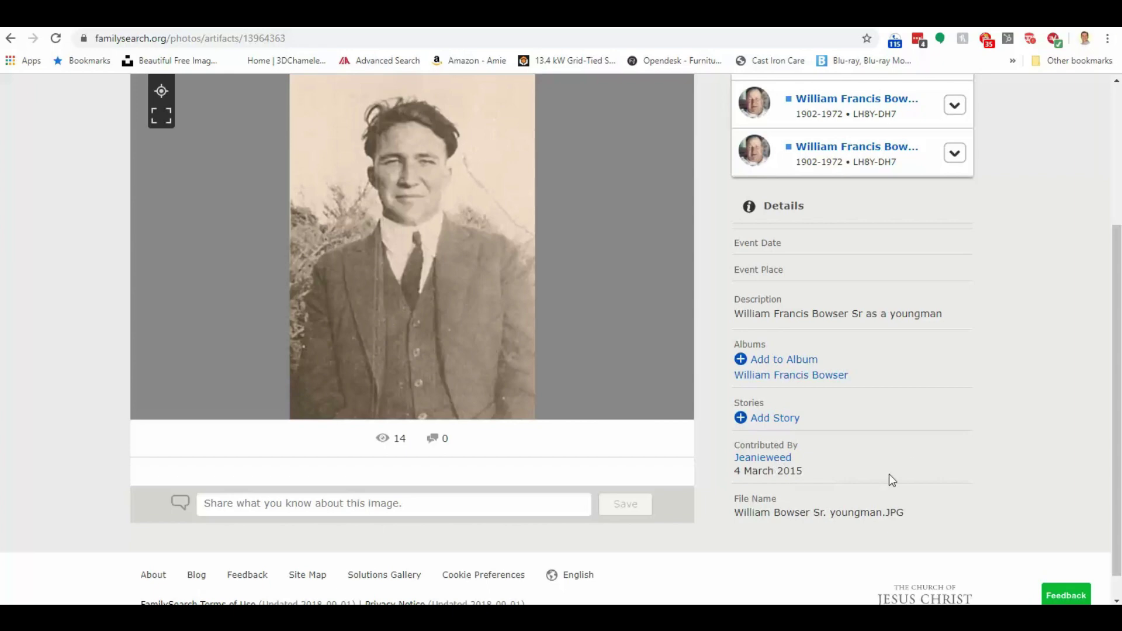
scroll(945, 416, "up", 4)
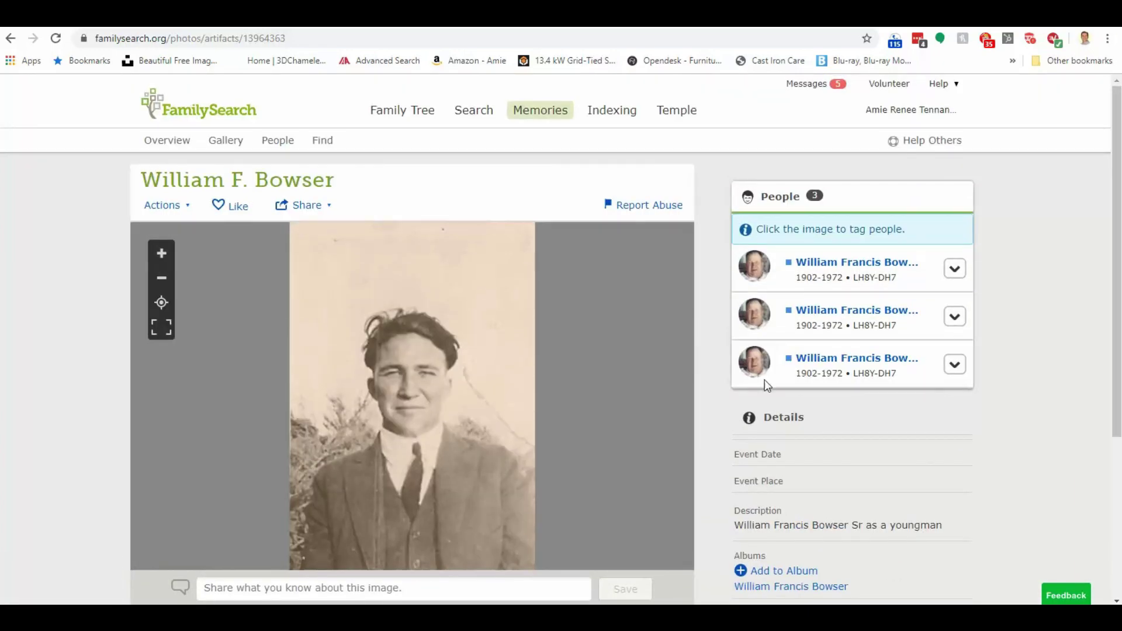
Step: Check the photo's Actions list and tagged person, then return to the search results
left_click(167, 207)
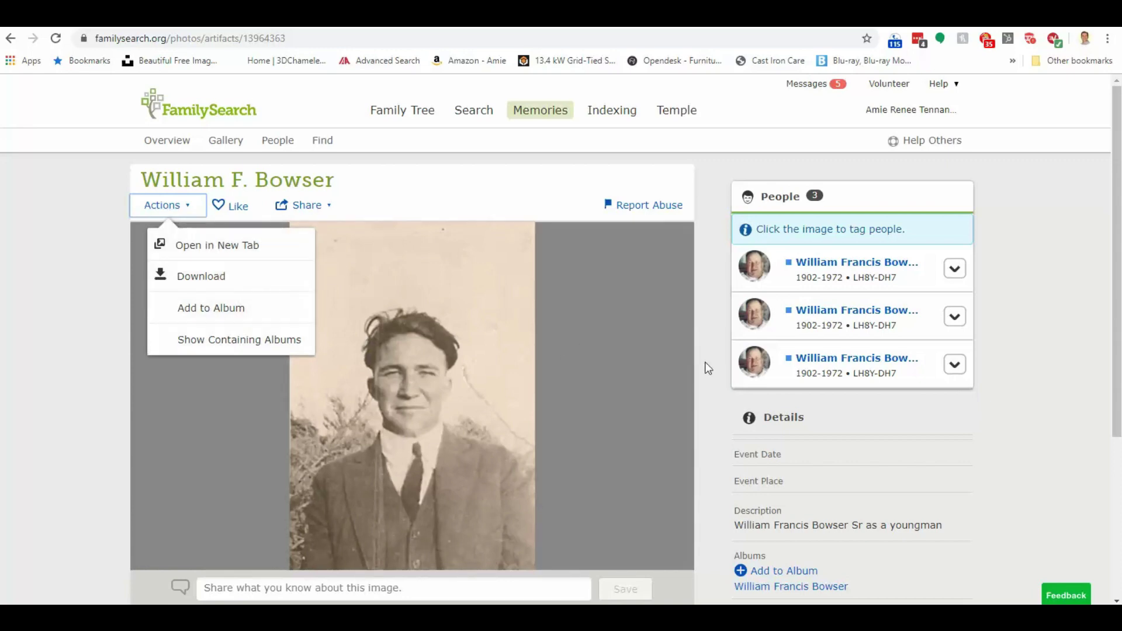
left_click(1041, 383)
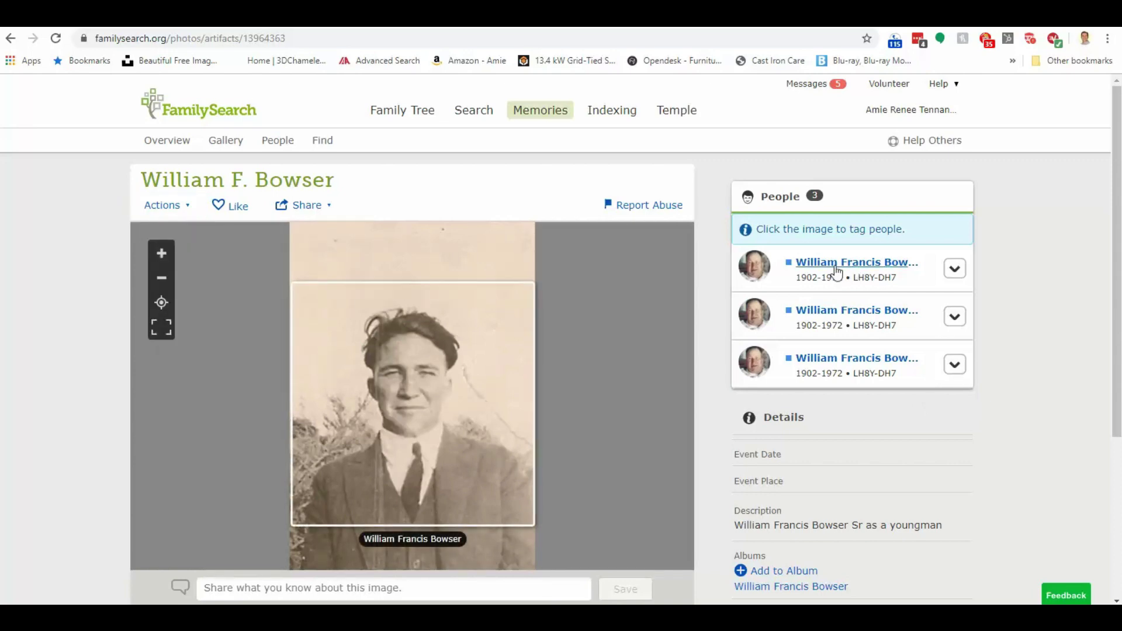
mouse_move(849, 270)
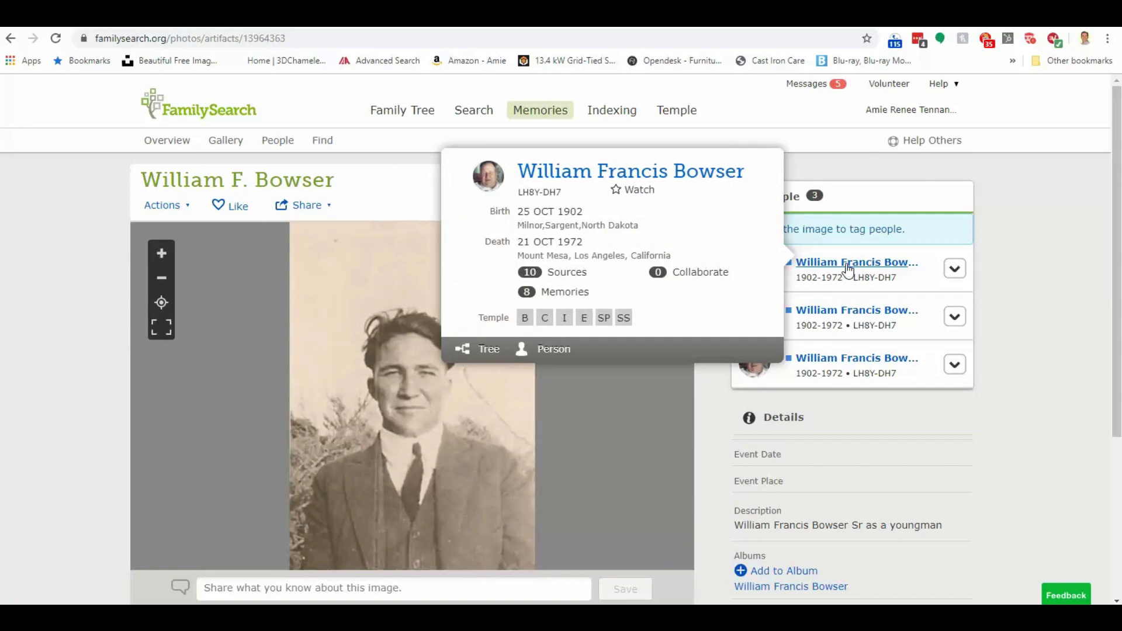
mouse_move(566, 216)
mouse_move(597, 261)
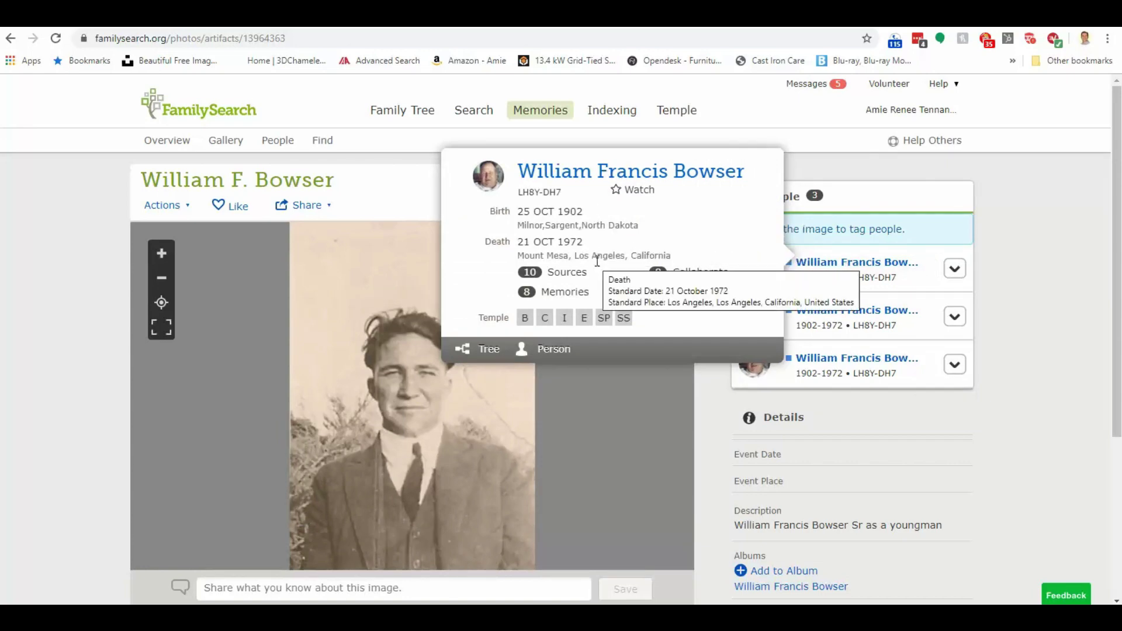
scroll(1043, 391, "down", 5)
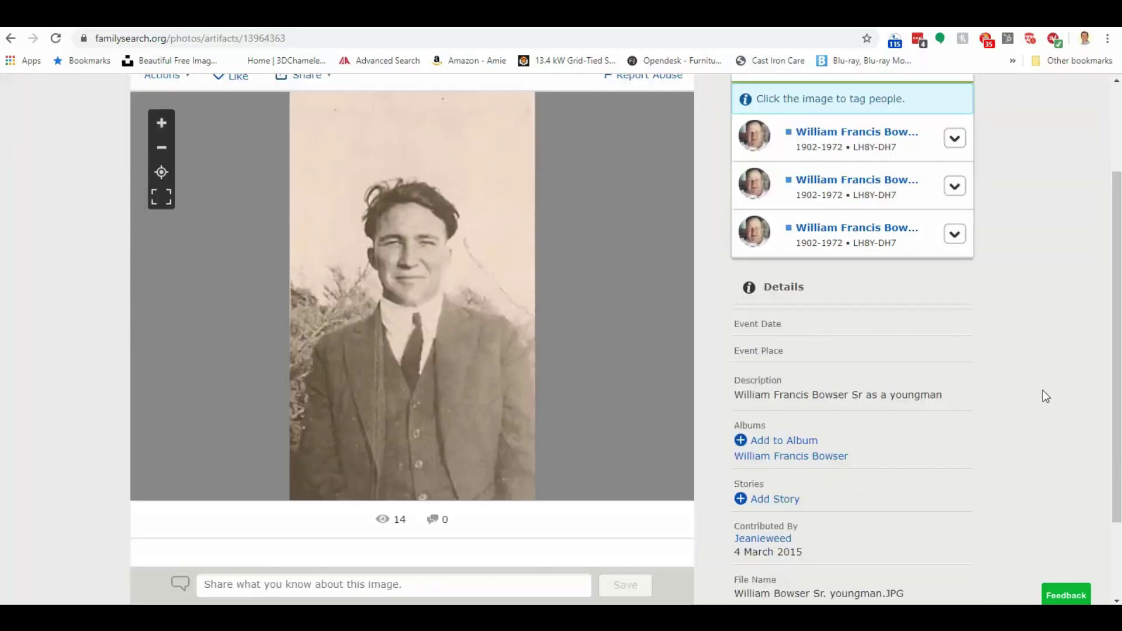
left_click(10, 38)
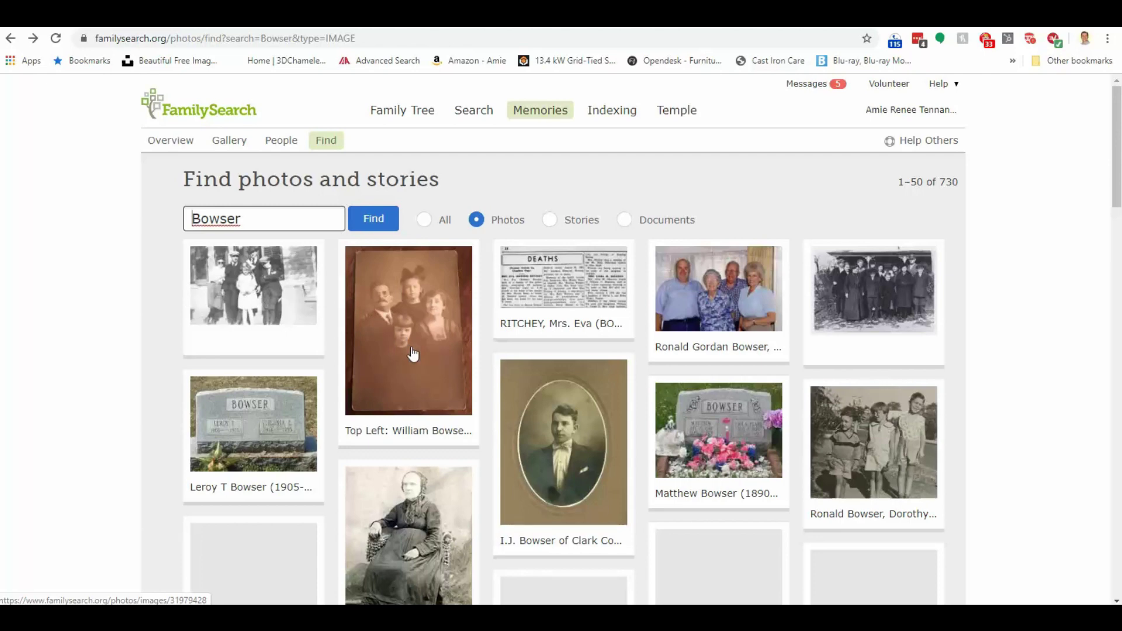
Step: Scroll through the first page of 50 Bowser photo results and back up
scroll(413, 354, "down", 15)
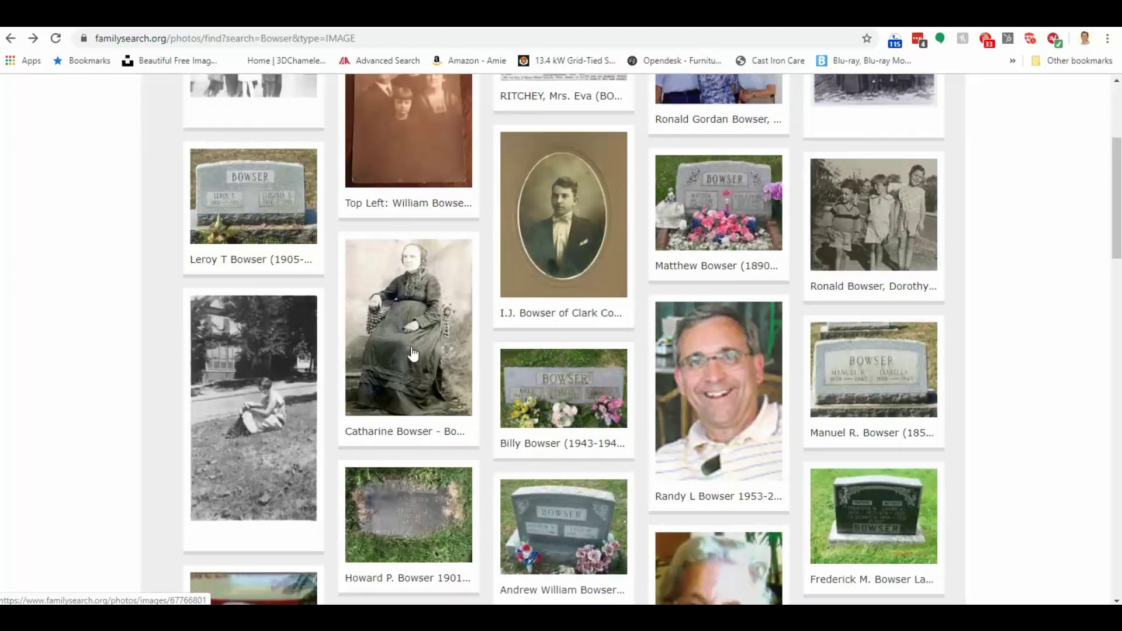
scroll(412, 352, "down", 7)
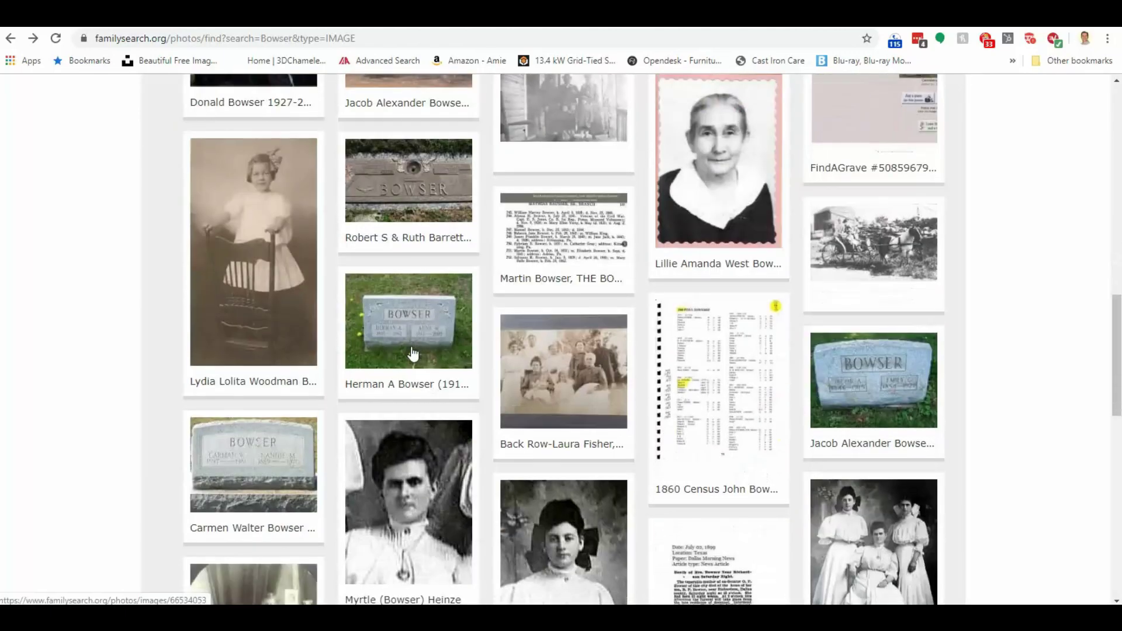
scroll(413, 353, "down", 10)
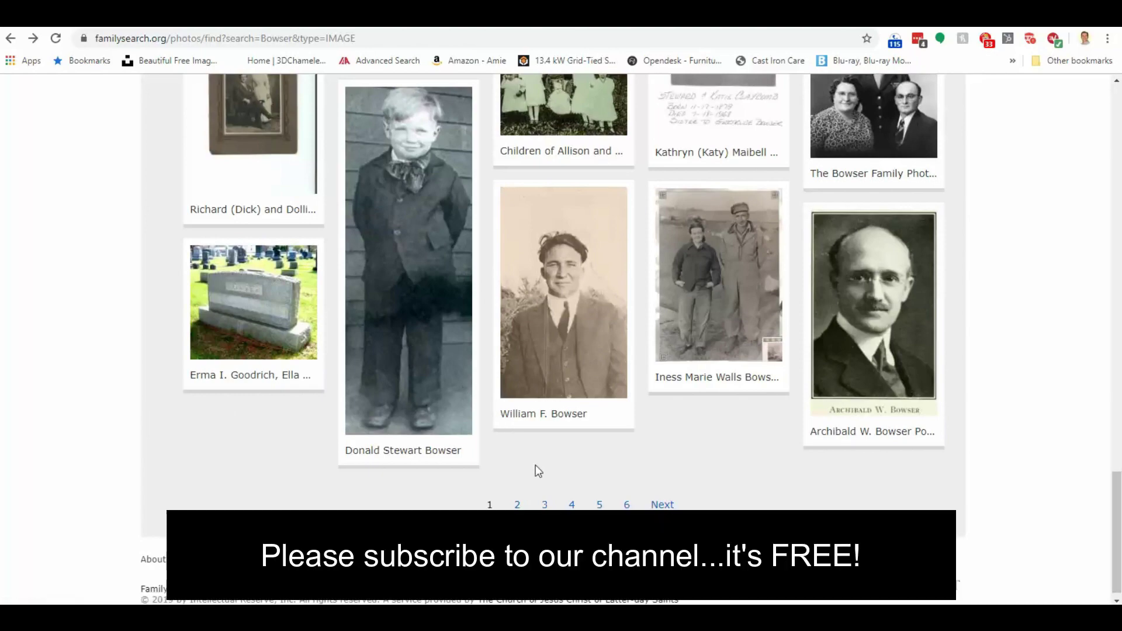
scroll(537, 468, "up", 8)
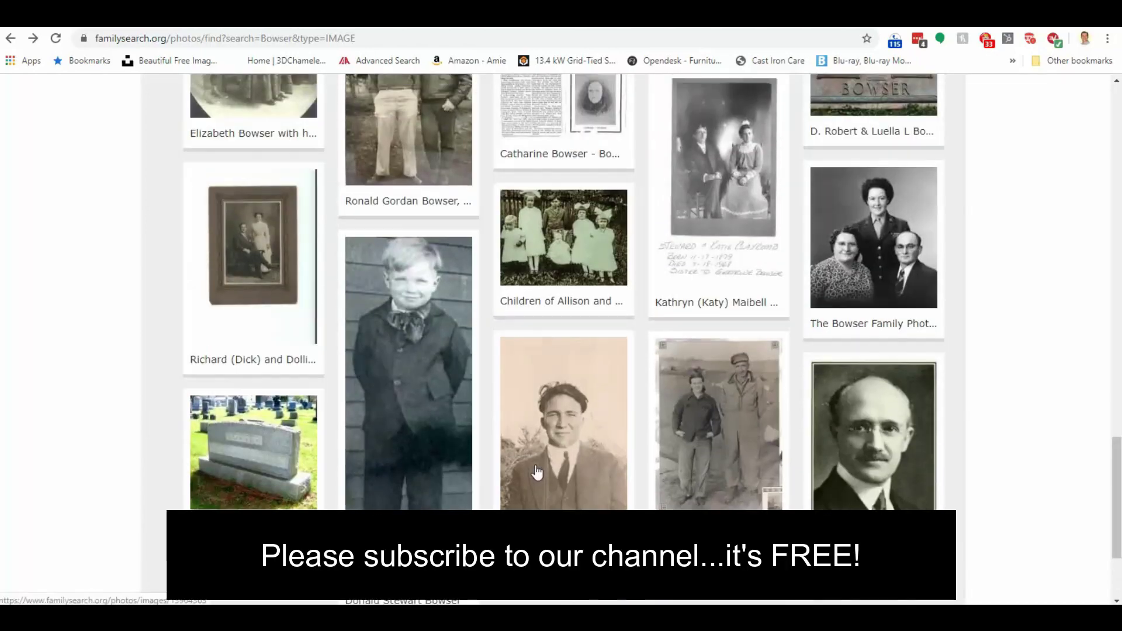
scroll(536, 470, "up", 5)
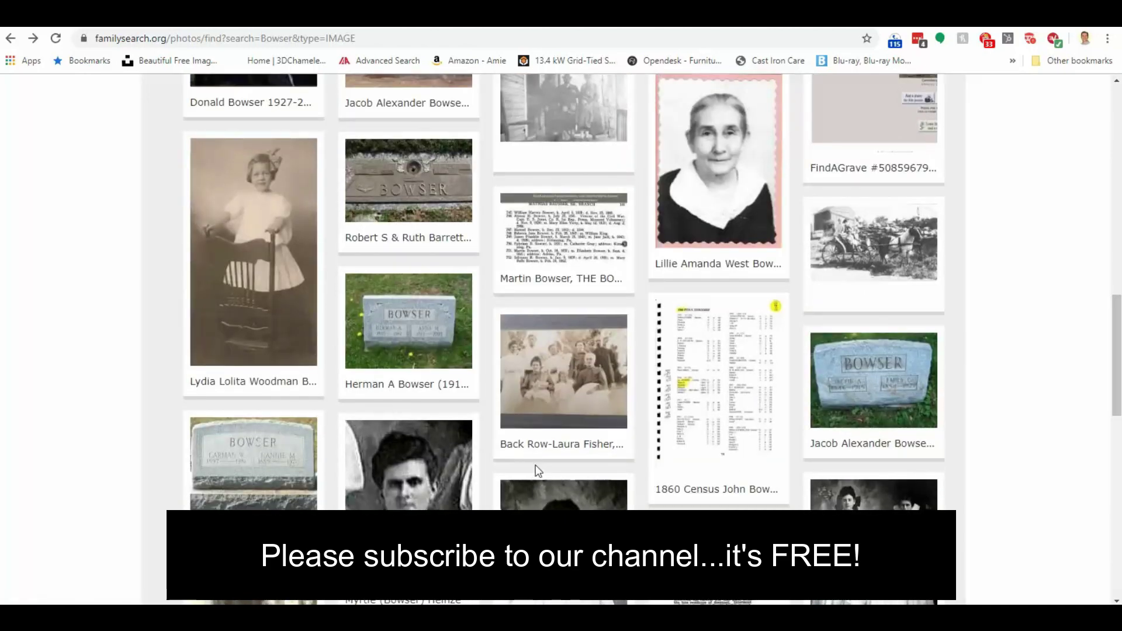